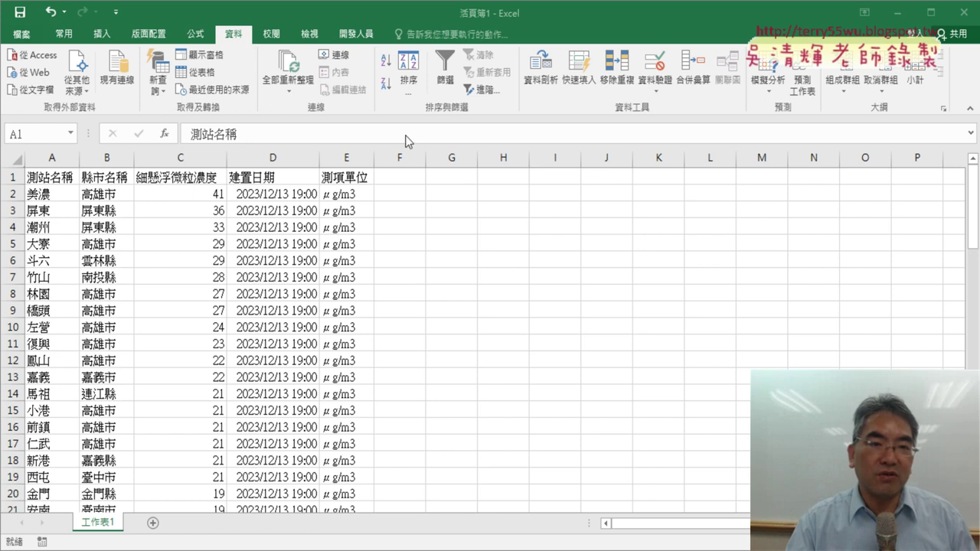
# Open the exceljson_records macro in the Visual Basic editor and step into it with F8.
pyautogui.click(356, 35)
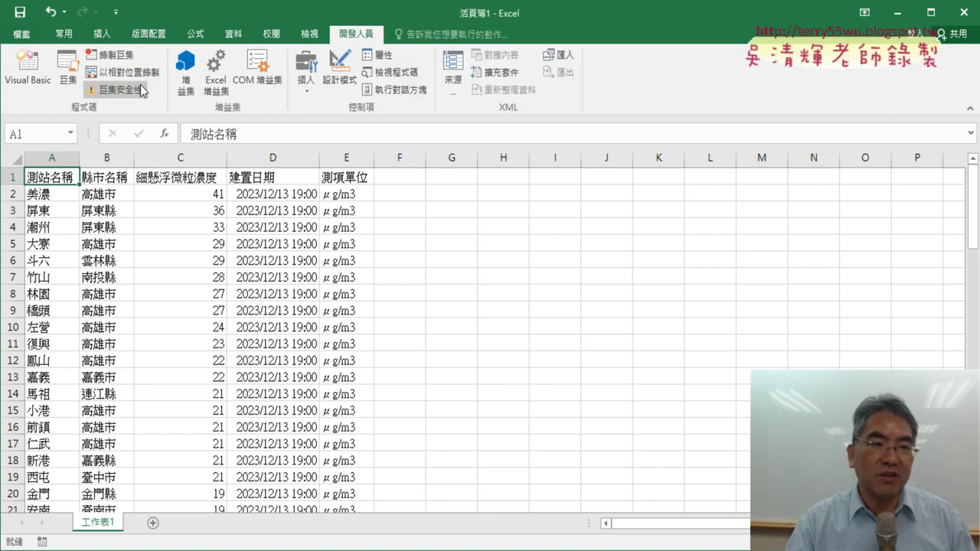
pyautogui.click(28, 69)
pyautogui.click(440, 310)
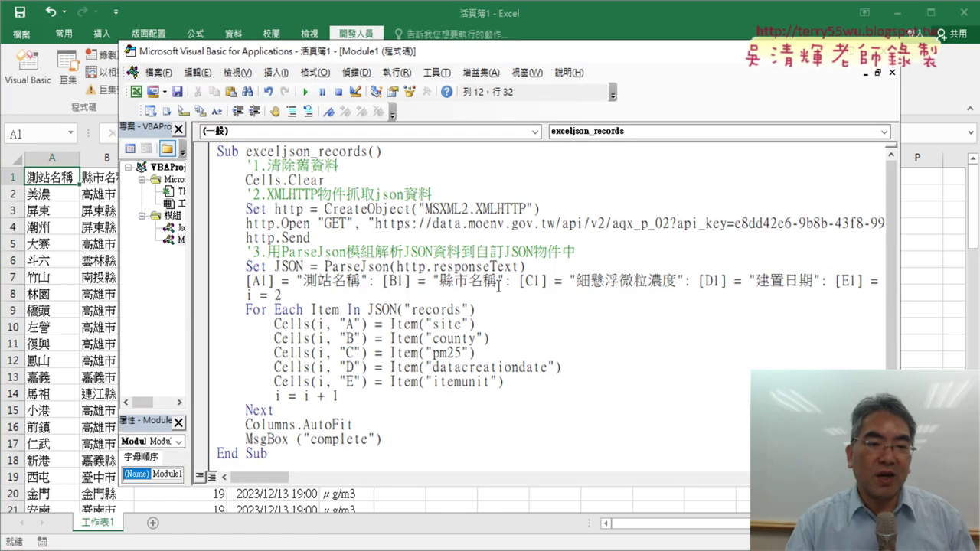
pyautogui.moveTo(591, 56); pyautogui.dragTo(699, 49)
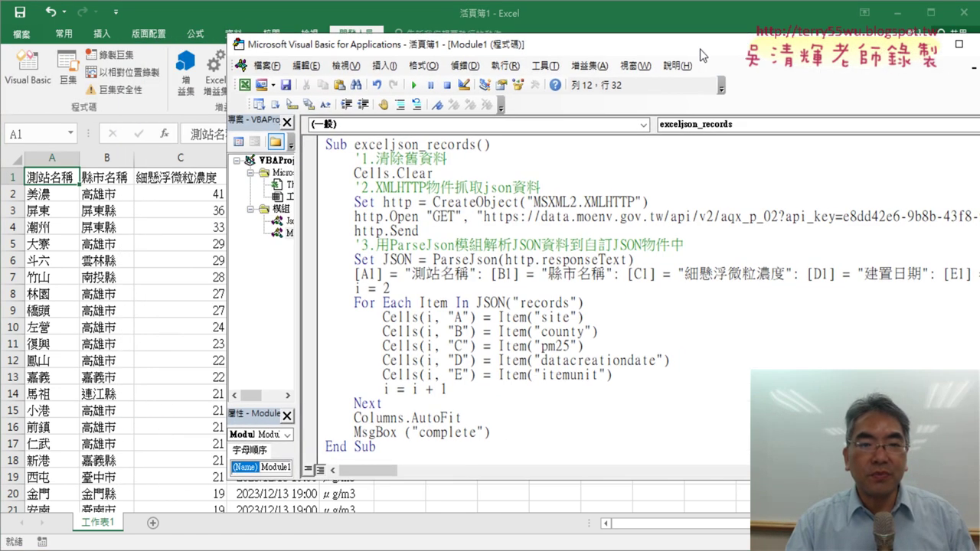
pyautogui.click(488, 173)
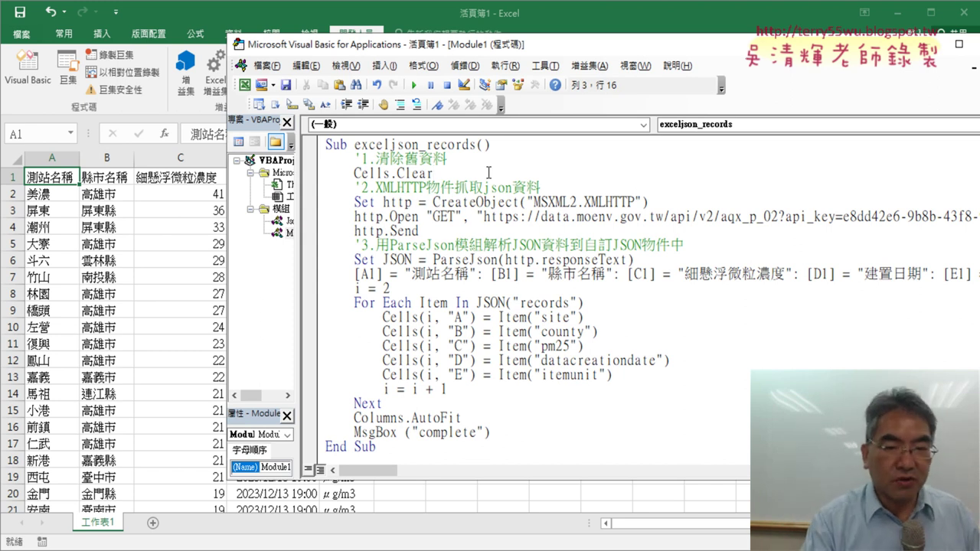
pyautogui.press('F8')
pyautogui.press('F8')
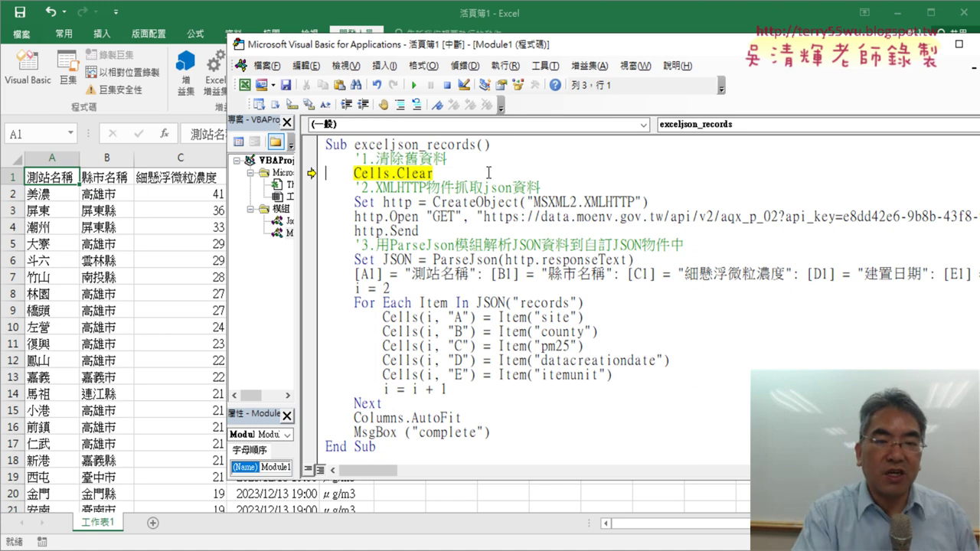
# Run Cells.Clear with F8 to wipe the old PM2.5 station data from the sheet.
pyautogui.press('F8')
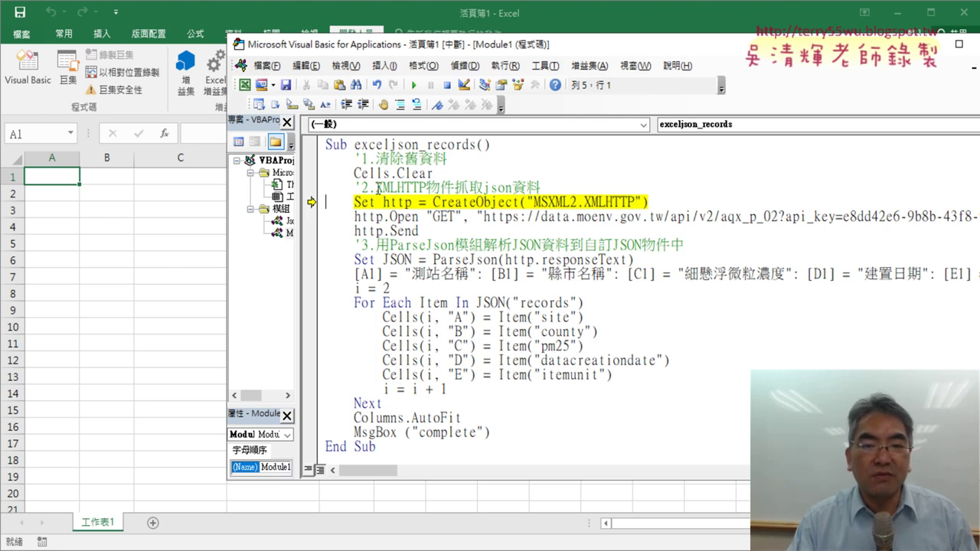
# Highlight XMLHTTP, CreateObject and http, then step past the Set http line.
pyautogui.moveTo(376, 188); pyautogui.dragTo(428, 188)
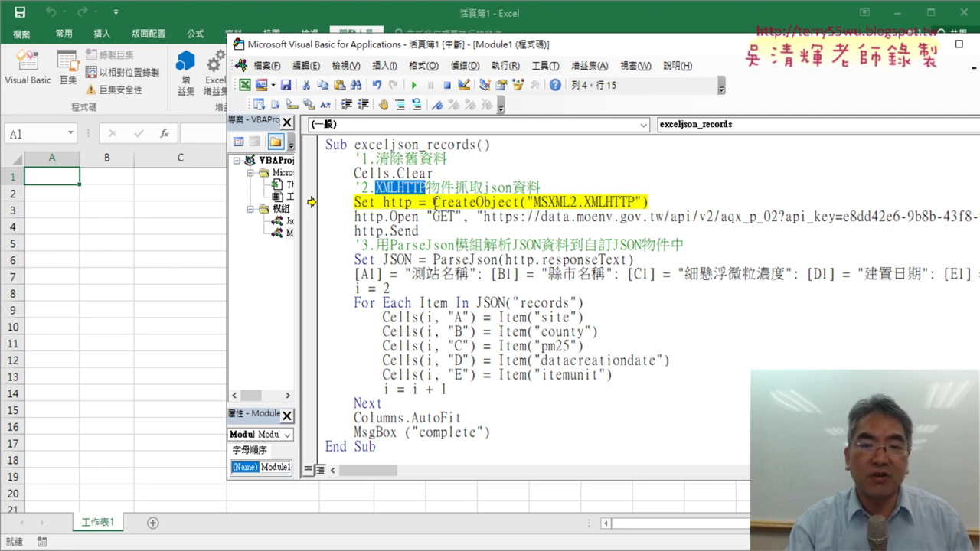
pyautogui.moveTo(434, 203); pyautogui.dragTo(634, 203)
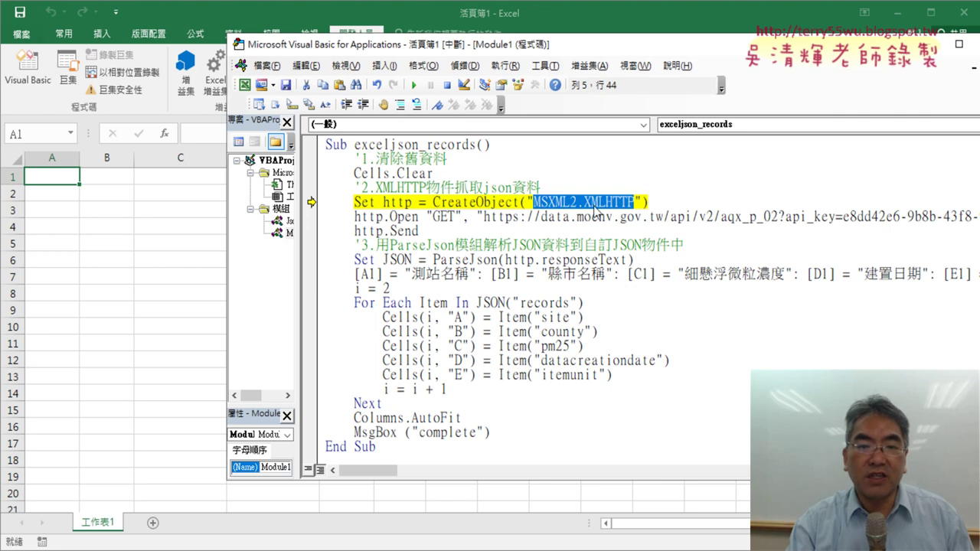
pyautogui.moveTo(381, 203); pyautogui.dragTo(412, 202)
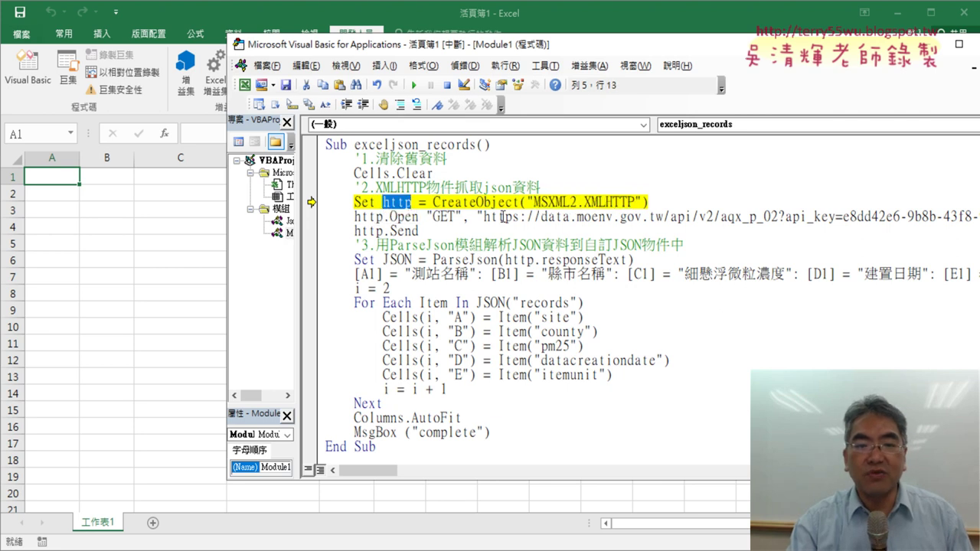
pyautogui.press('F8')
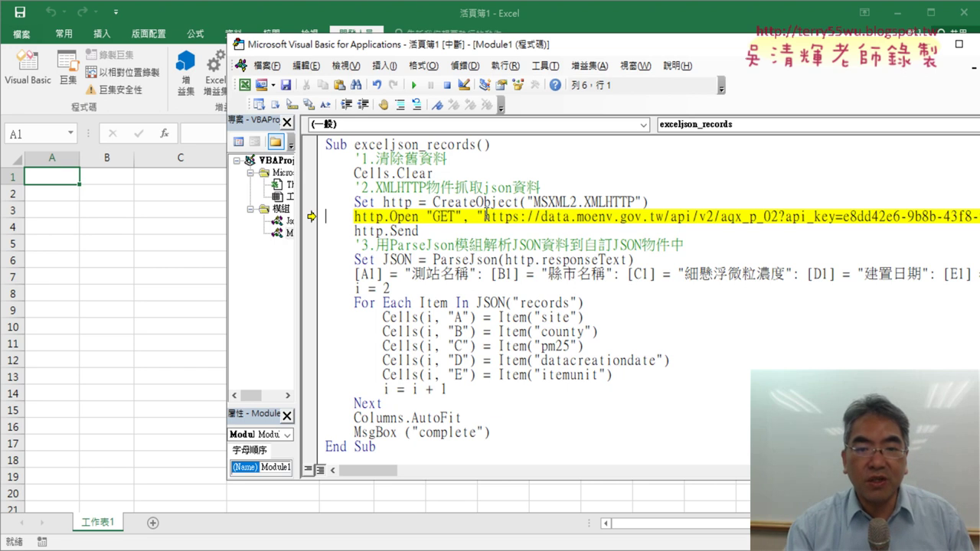
# Widen the code window and delete the API URL inside the http.Open quotes.
pyautogui.moveTo(483, 215); pyautogui.dragTo(820, 216)
pyautogui.moveTo(729, 40); pyautogui.dragTo(531, 40)
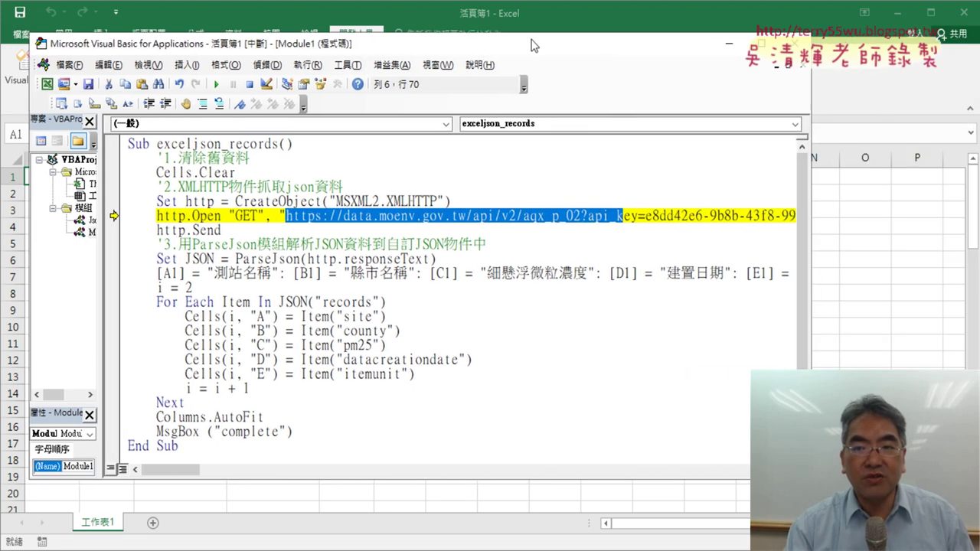
pyautogui.moveTo(812, 222); pyautogui.dragTo(946, 219)
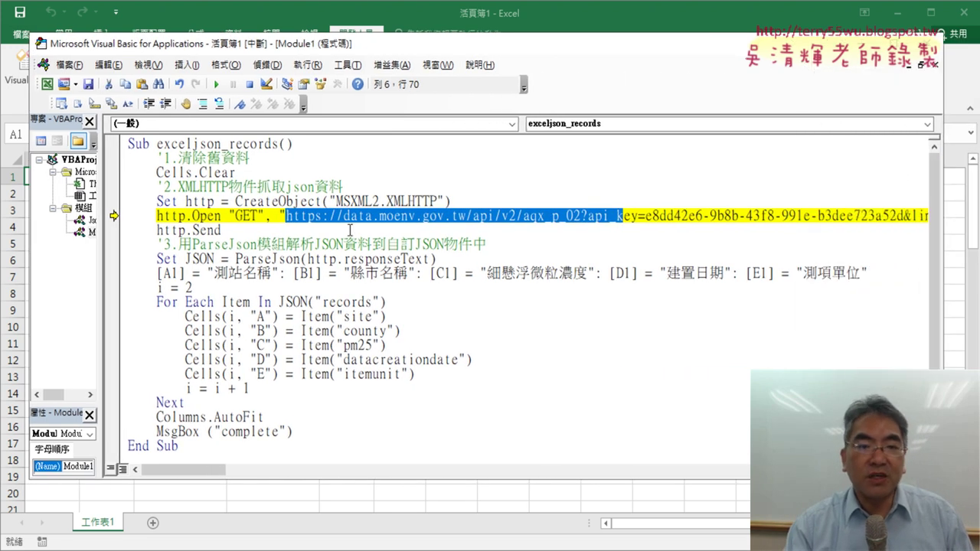
pyautogui.click(291, 216)
pyautogui.moveTo(286, 216); pyautogui.dragTo(938, 213)
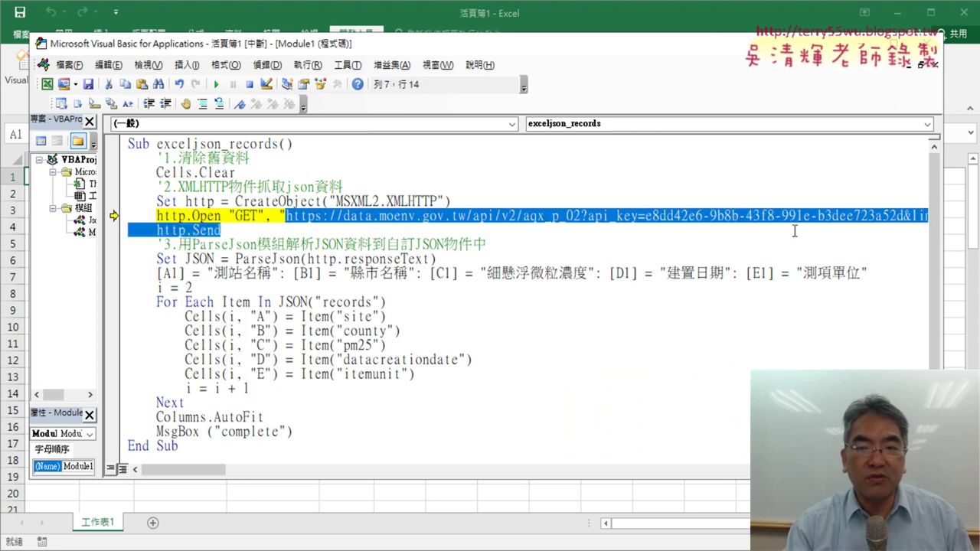
pyautogui.moveTo(771, 215); pyautogui.dragTo(677, 215)
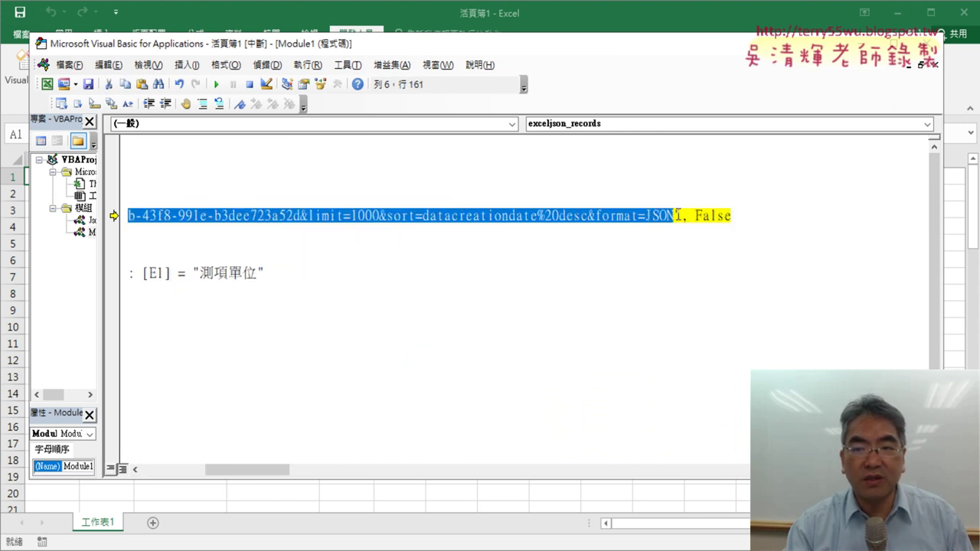
pyautogui.press('Delete')
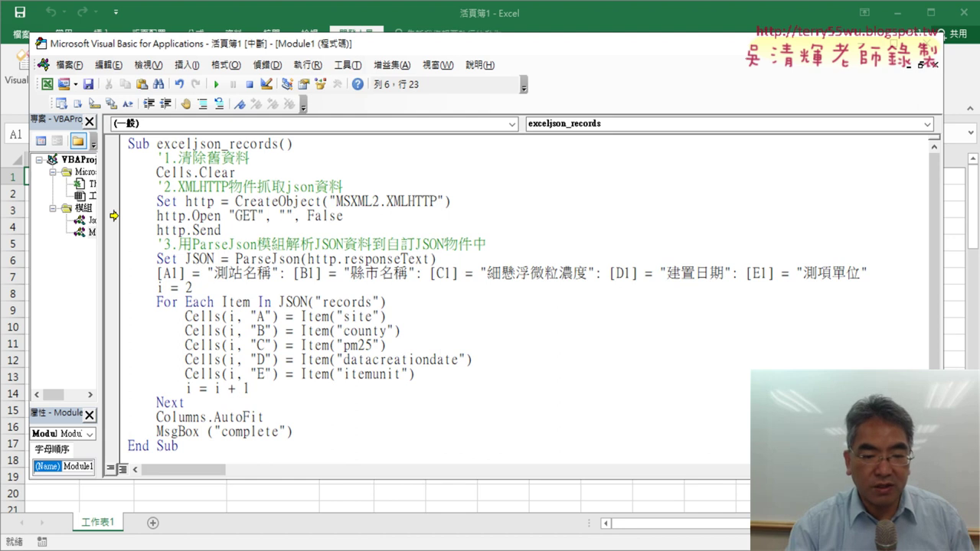
# Copy the PM2.5 dataset's JSON download URL from the data.gov.tw page in Chrome.
pyautogui.click(449, 528)
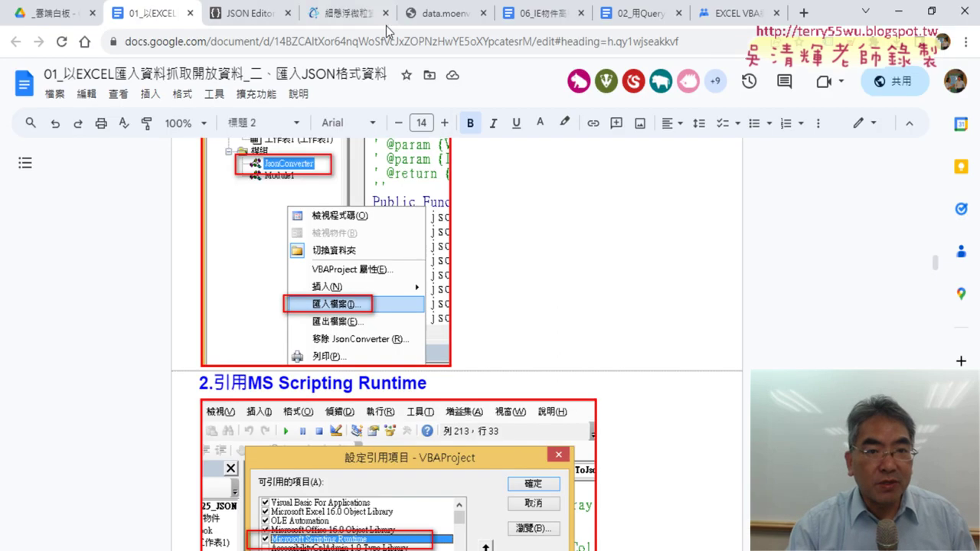
pyautogui.click(348, 22)
pyautogui.moveTo(400, 321); pyautogui.dragTo(246, 301)
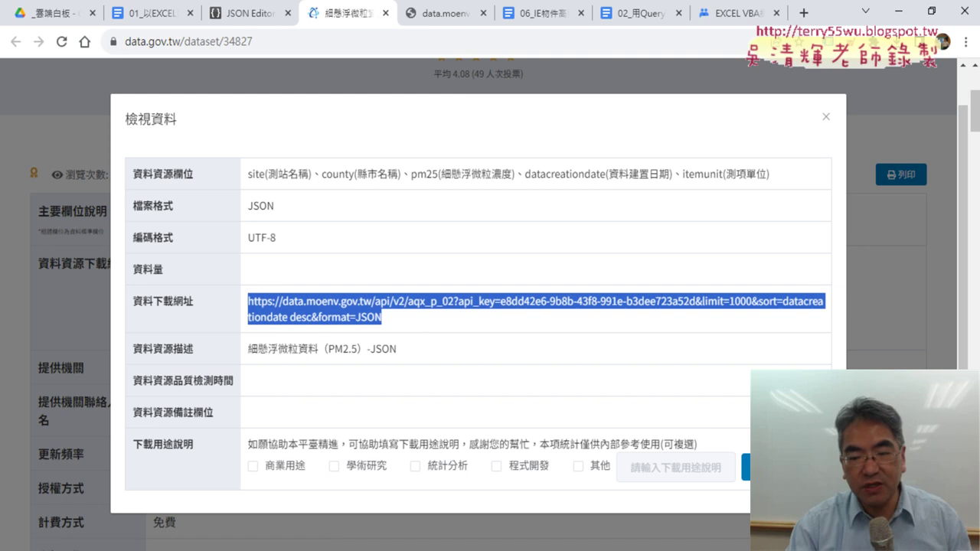
pyautogui.hotkey('alt', 'Tab')
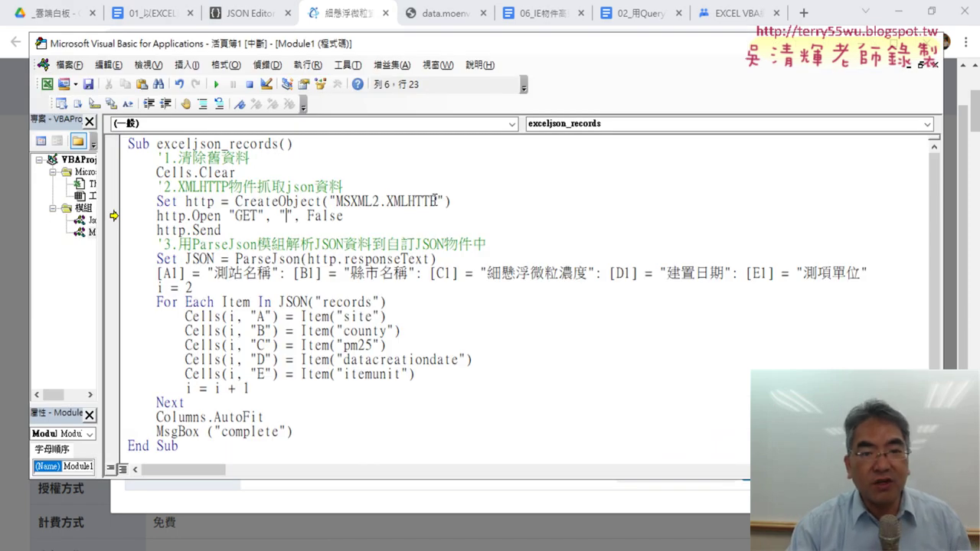
# Paste the aqx_p_02 API address between the empty quotes of the http.Open line.
pyautogui.moveTo(437, 200); pyautogui.dragTo(386, 202)
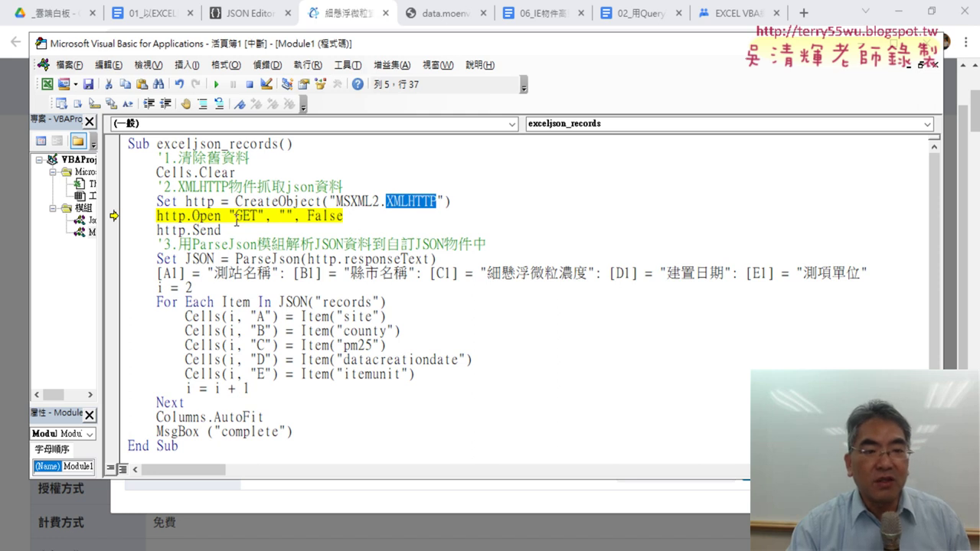
pyautogui.click(241, 217)
pyautogui.moveTo(229, 216); pyautogui.dragTo(265, 217)
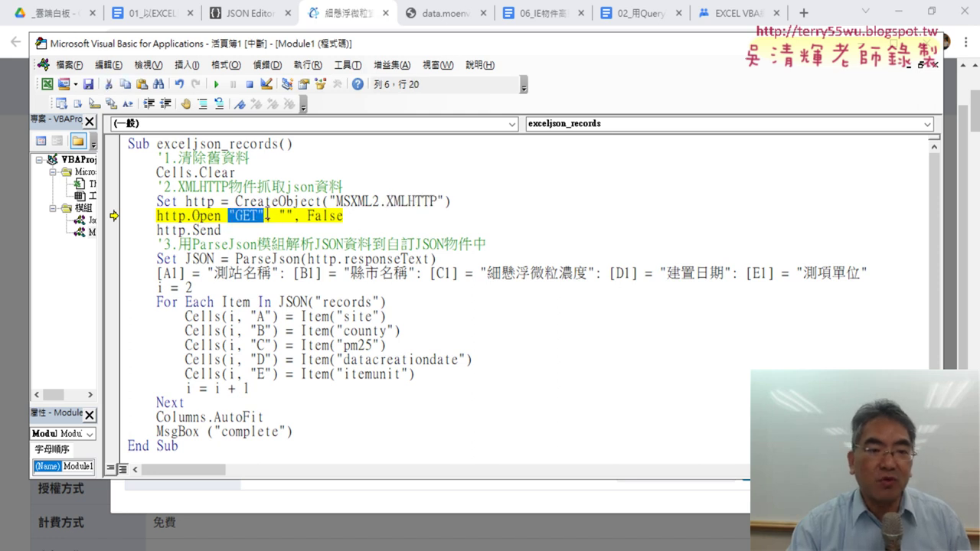
pyautogui.click(288, 217)
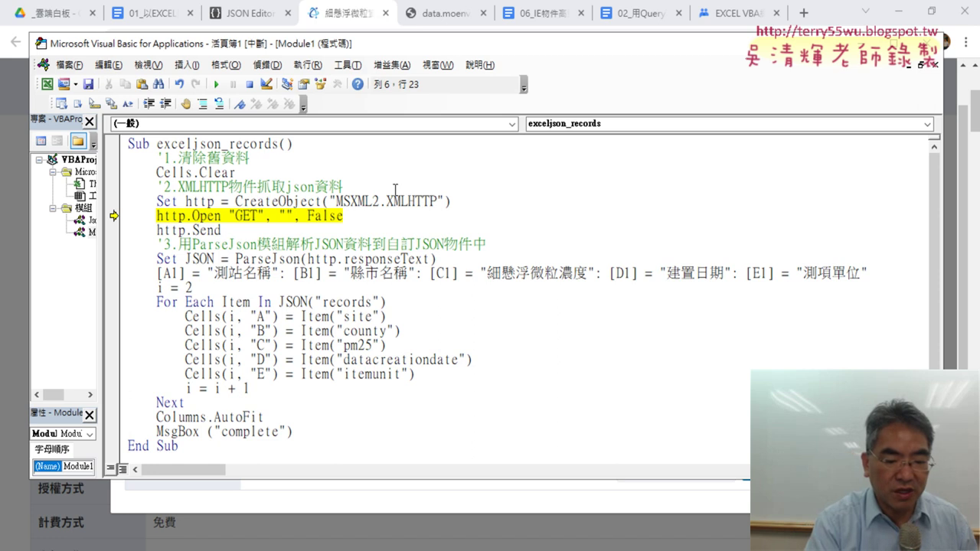
pyautogui.hotkey('ctrl', 'v')
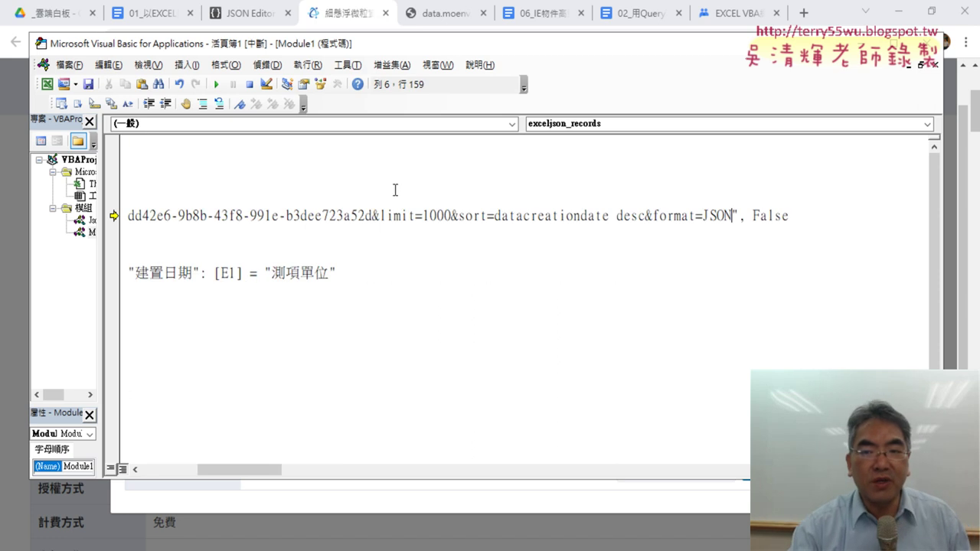
pyautogui.moveTo(789, 213); pyautogui.dragTo(115, 212)
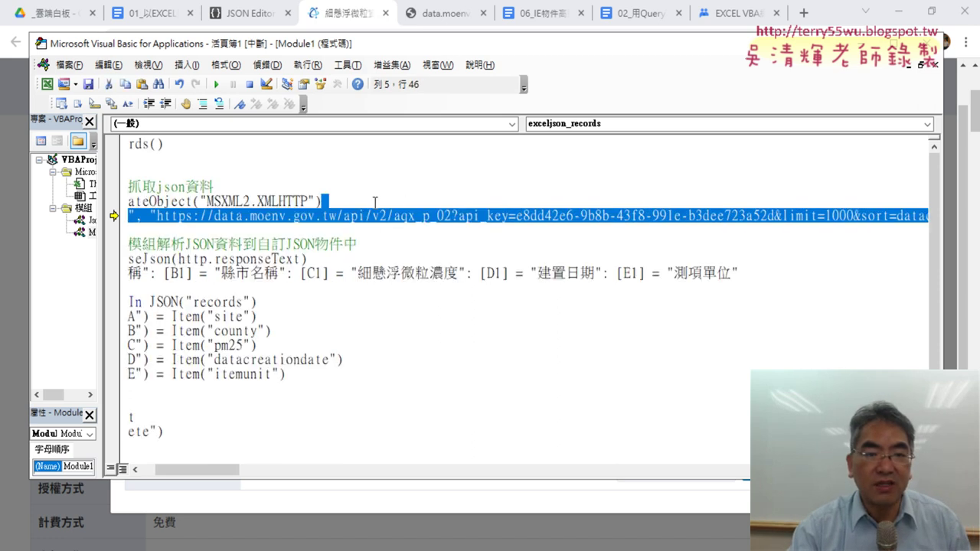
pyautogui.click(216, 217)
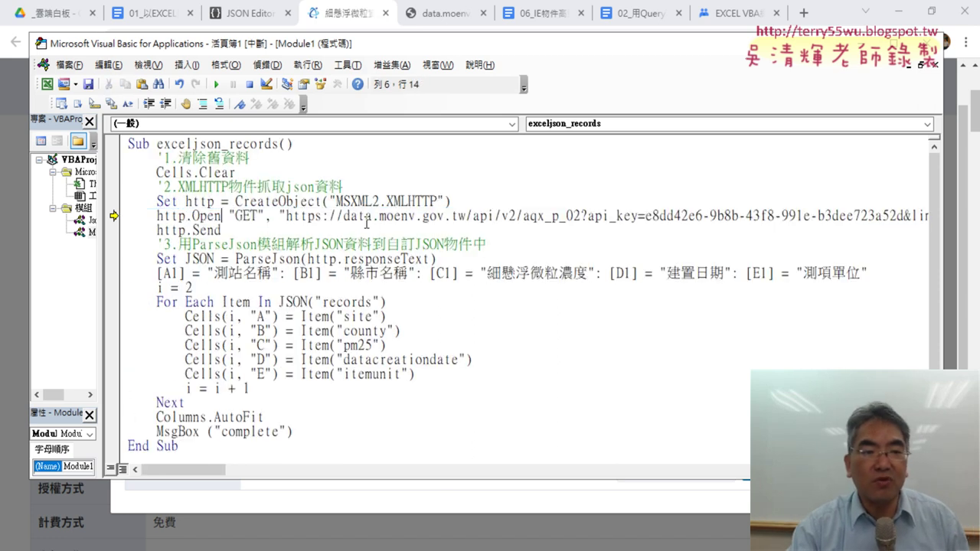
# View the API's JSON response in Chrome, zoomed out to 110%.
pyautogui.click(451, 12)
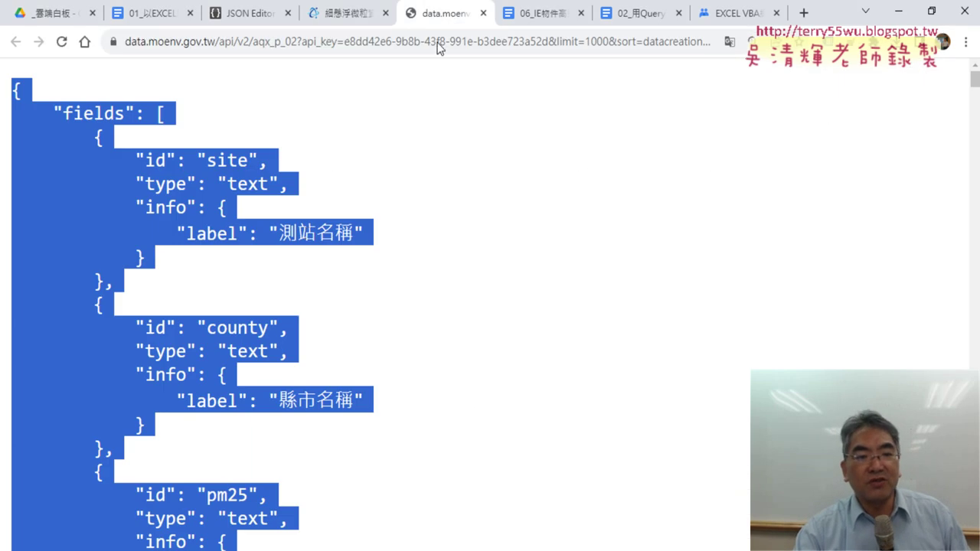
pyautogui.click(261, 156)
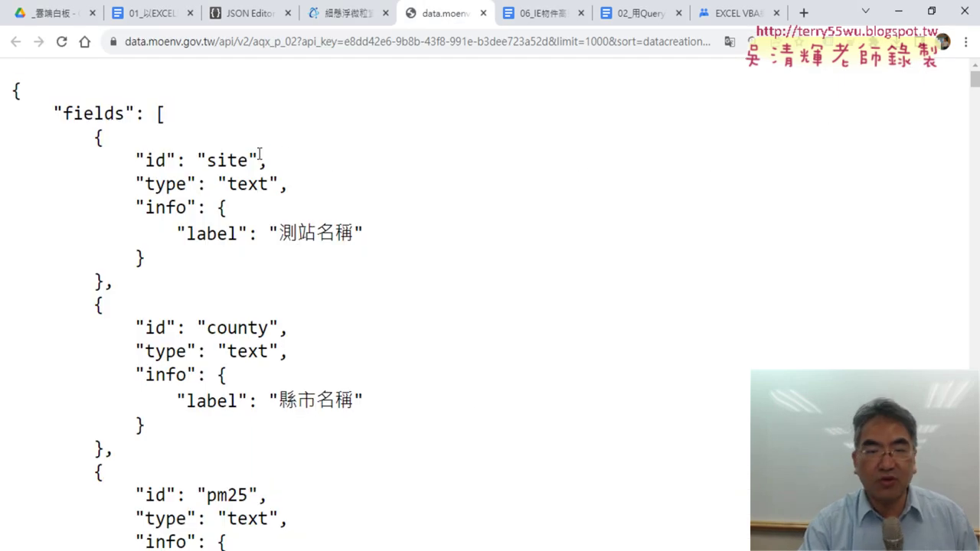
pyautogui.hotkey('ctrl', '-')
pyautogui.hotkey('ctrl', '-')
pyautogui.hotkey('ctrl', '-')
pyautogui.hotkey('ctrl', '-')
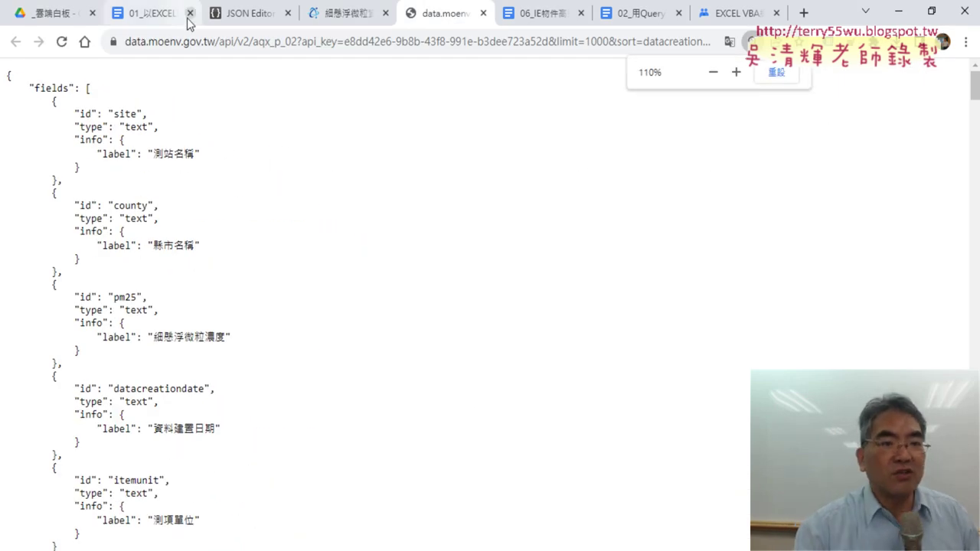
# Back in the VBA code, highlight the http.Send line and responseText in the ParseJson line.
pyautogui.hotkey('alt', 'Tab')
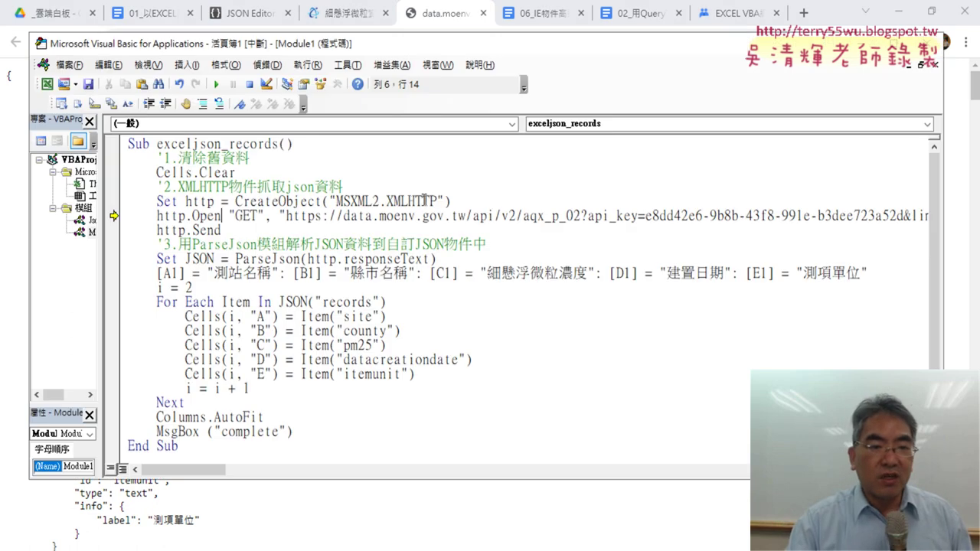
pyautogui.moveTo(222, 231); pyautogui.dragTo(157, 230)
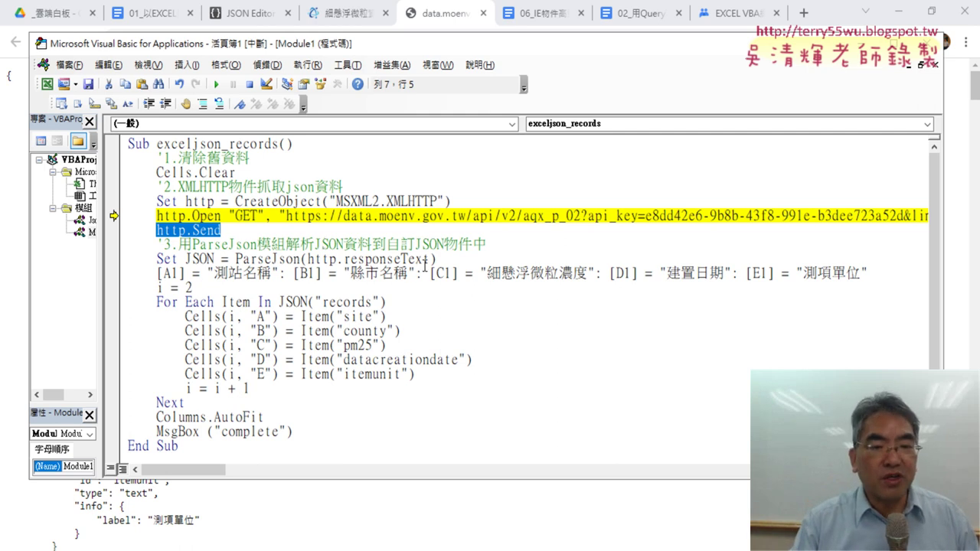
pyautogui.moveTo(336, 260); pyautogui.dragTo(425, 259)
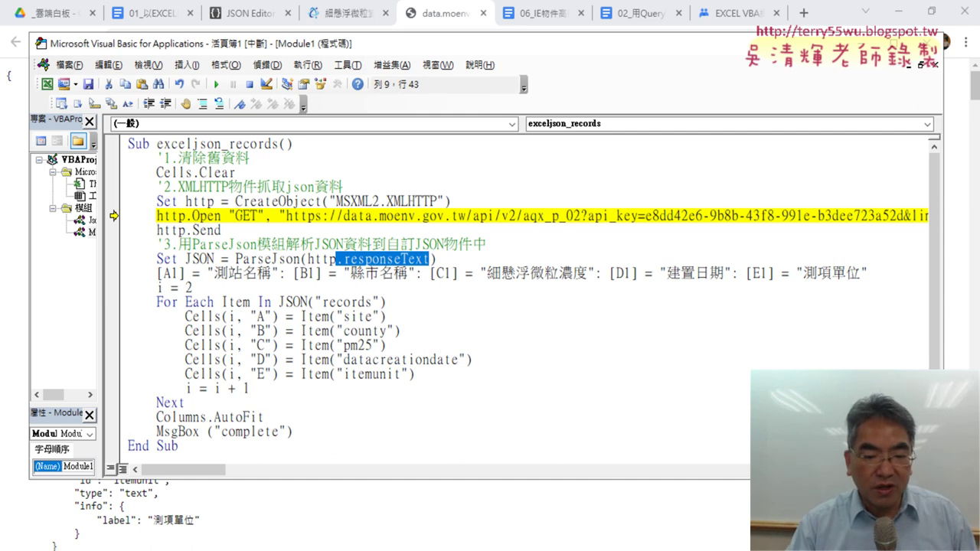
# Scroll through the station fields on the JSON response page in Chrome.
pyautogui.hotkey('alt', 'Tab')
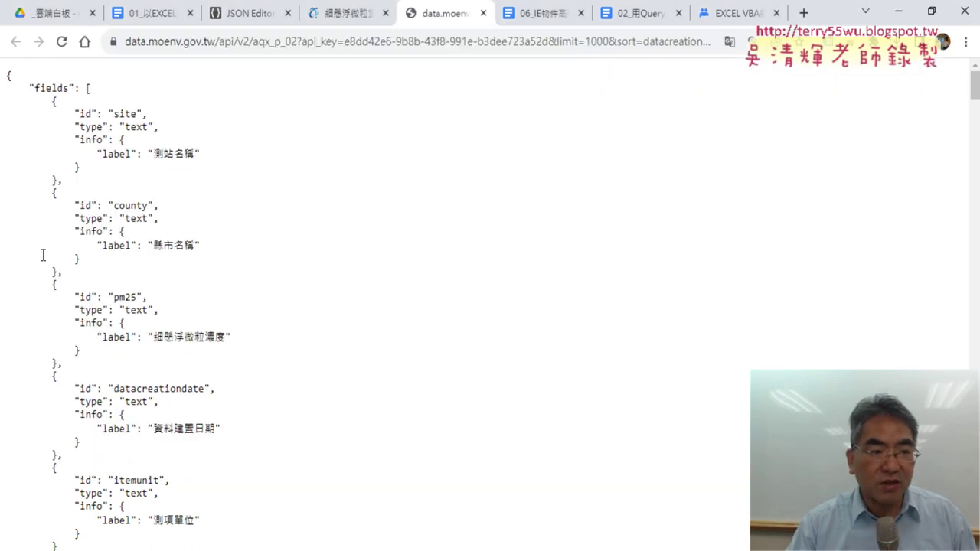
pyautogui.scroll(-2, 47, 214)
pyautogui.scroll(-6, 55, 161)
pyautogui.scroll(-5, 56, 177)
pyautogui.scroll(4, 56, 178)
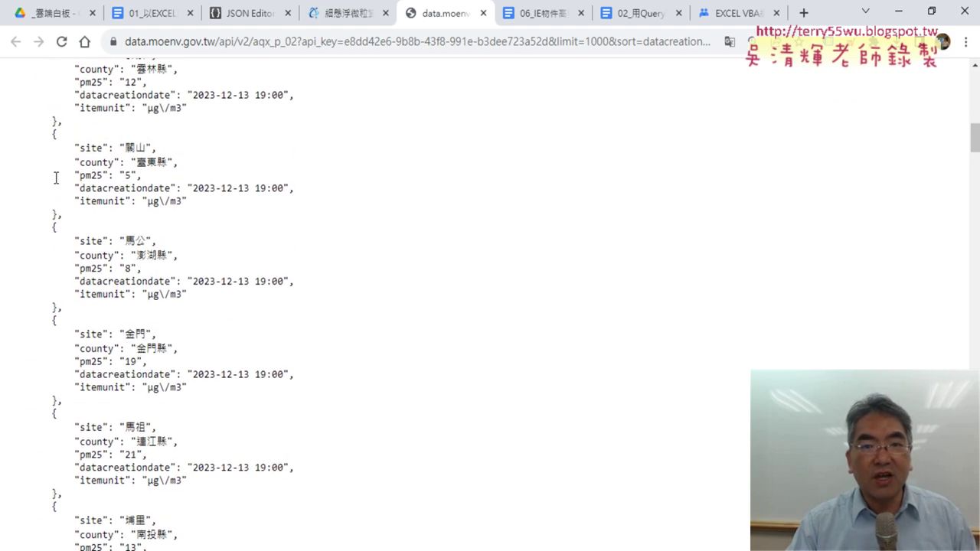
pyautogui.scroll(8, 55, 176)
pyautogui.scroll(2, 623, 201)
# Return to the VBA code, highlight responseText, and drag the code window aside.
pyautogui.click(898, 15)
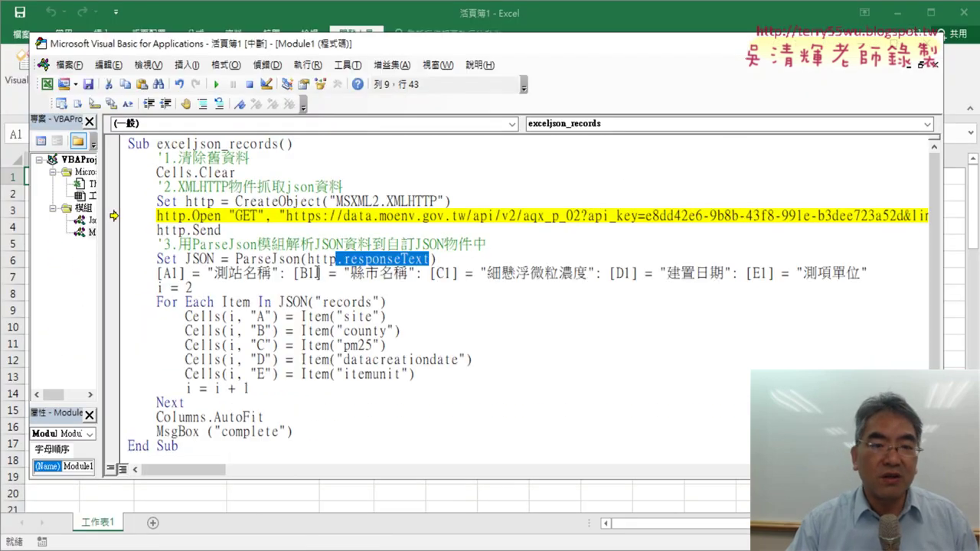
pyautogui.moveTo(427, 260); pyautogui.dragTo(343, 260)
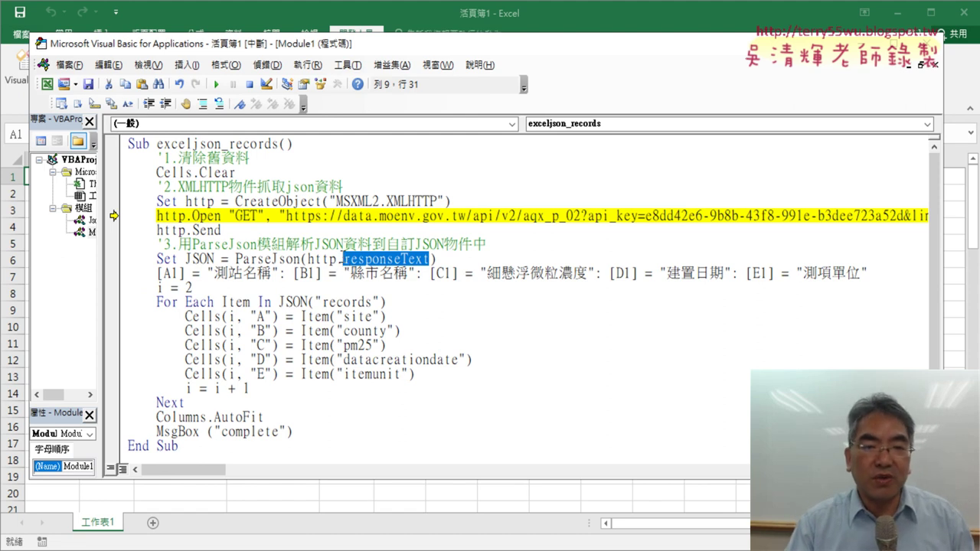
pyautogui.moveTo(373, 44); pyautogui.dragTo(554, 53)
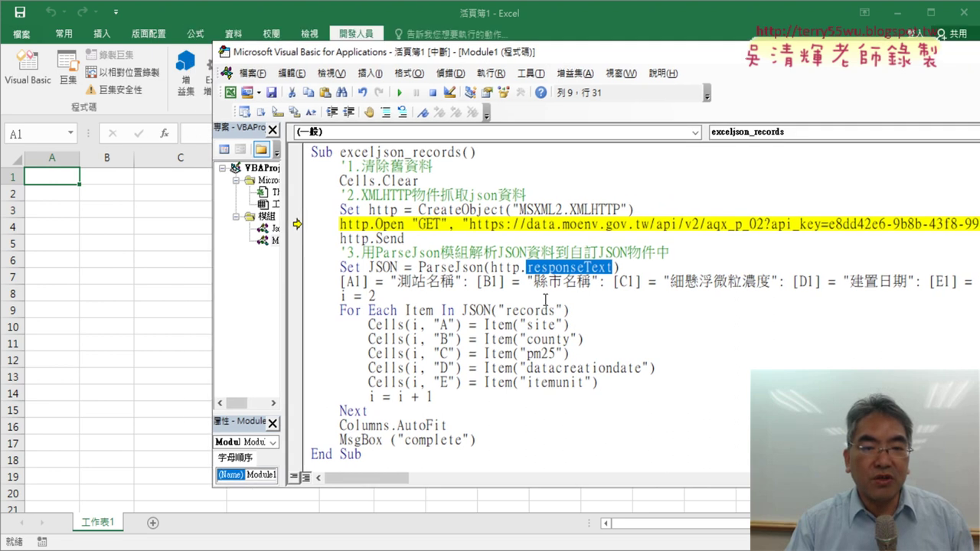
# Highlight ParseJson, http.responseText, the JSON variable and the "records" key, then show the JSON page.
pyautogui.moveTo(419, 267); pyautogui.dragTo(483, 267)
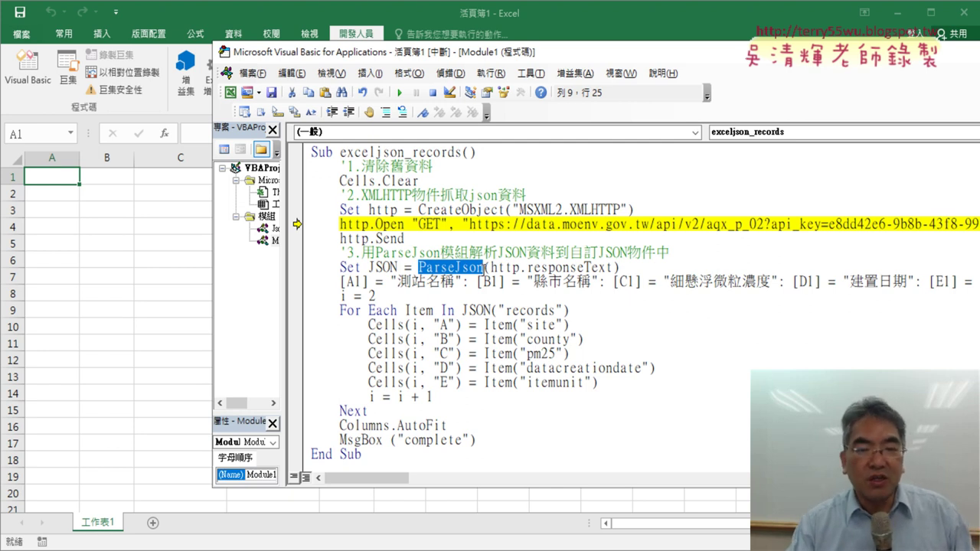
pyautogui.click(481, 269)
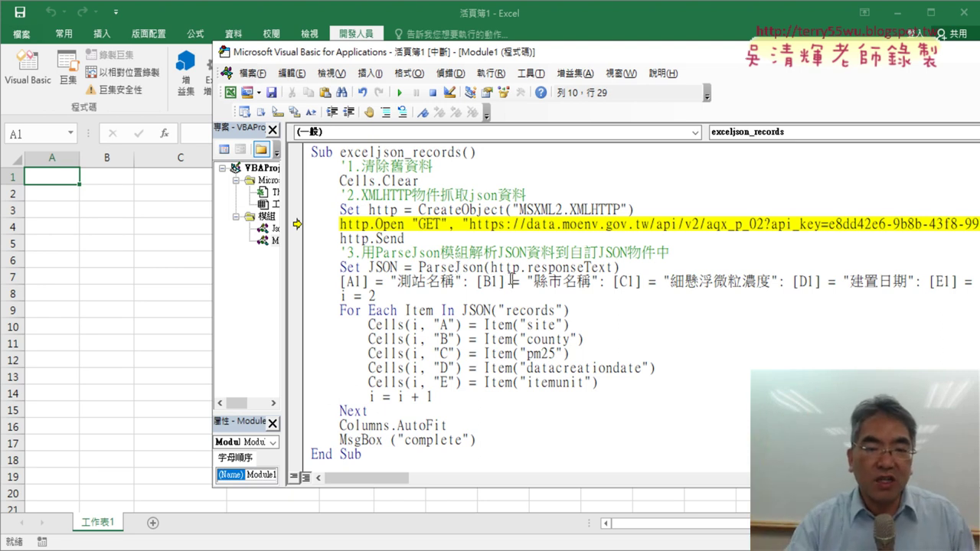
pyautogui.moveTo(621, 266); pyautogui.dragTo(498, 267)
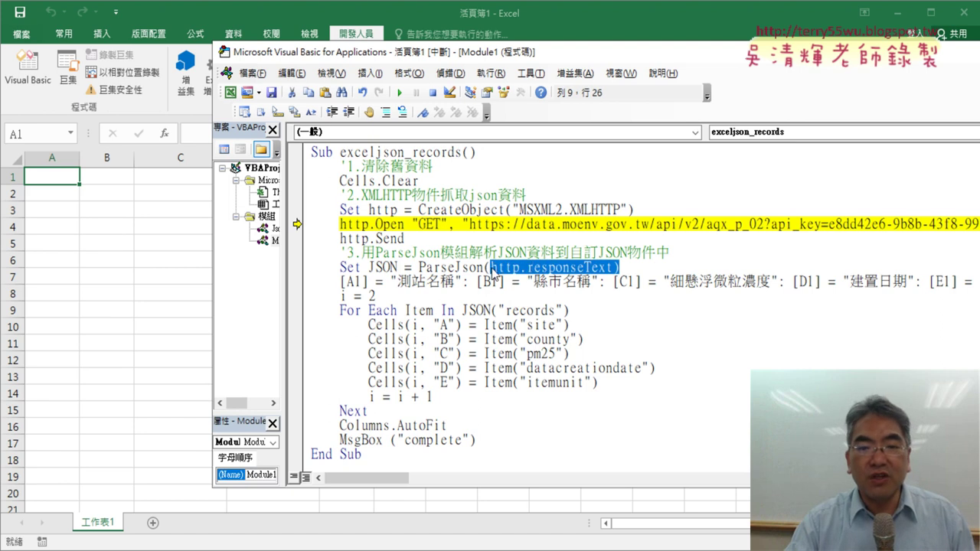
pyautogui.click(441, 270)
pyautogui.moveTo(412, 267); pyautogui.dragTo(468, 267)
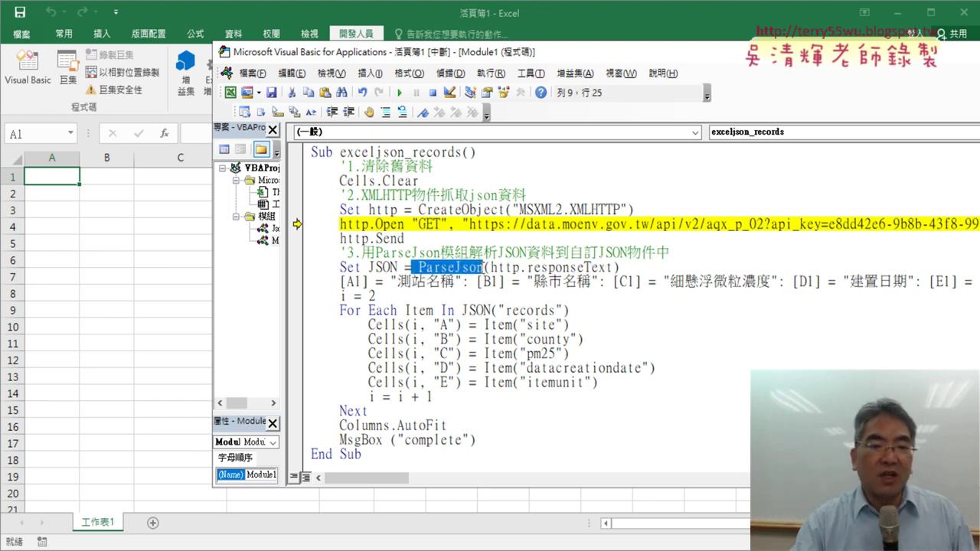
pyautogui.moveTo(368, 267); pyautogui.dragTo(408, 268)
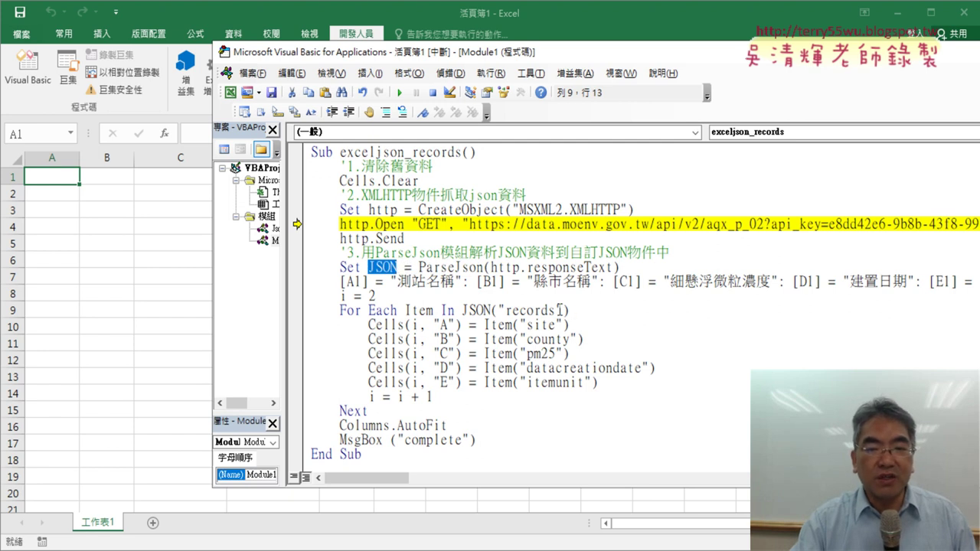
pyautogui.moveTo(563, 310); pyautogui.dragTo(498, 310)
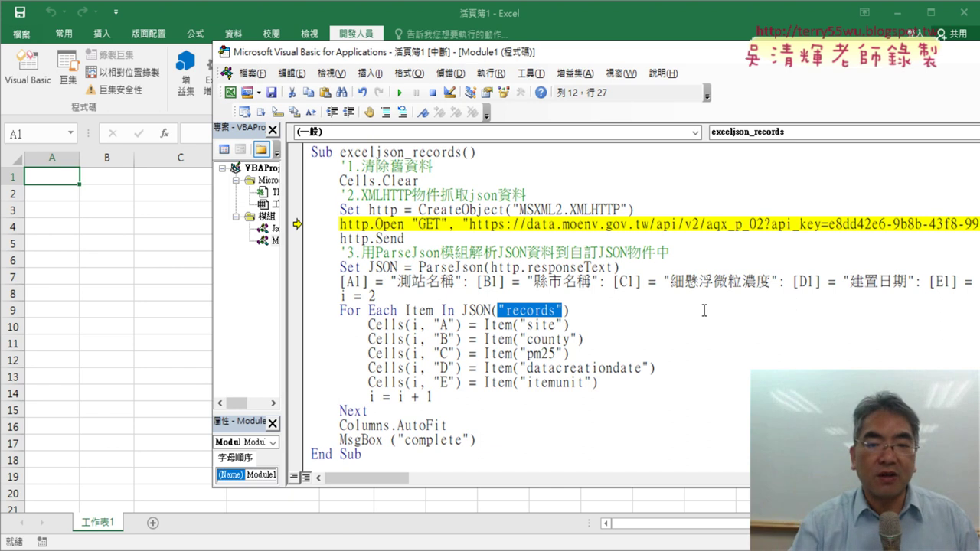
pyautogui.click(468, 544)
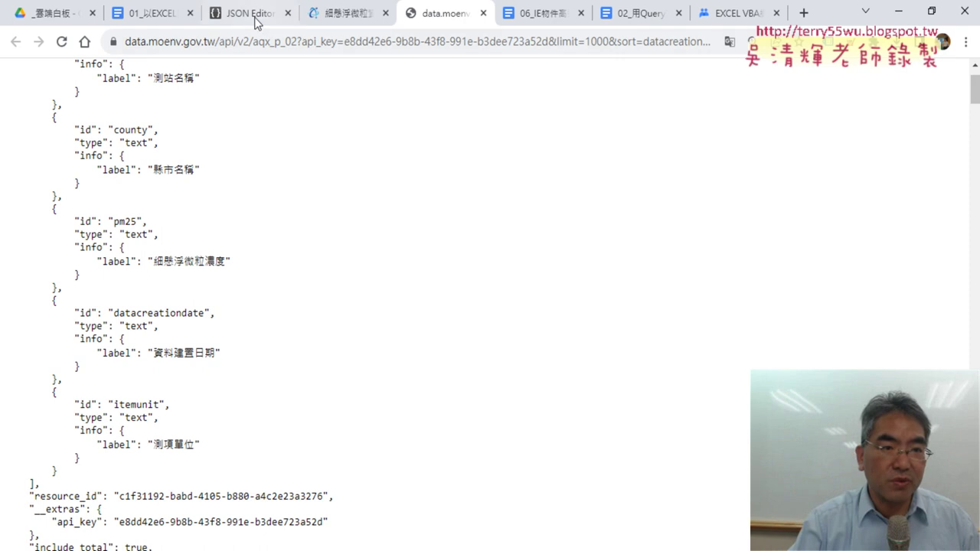
# In JSON Editor Online, re-expand the root's 10 properties and the 78-item records array.
pyautogui.click(253, 14)
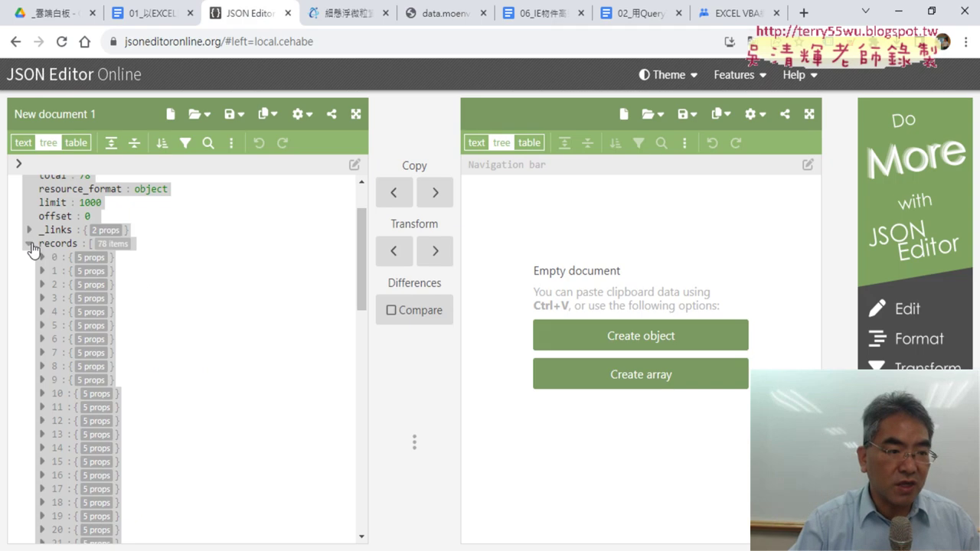
pyautogui.scroll(1, 21, 186)
pyautogui.click(17, 185)
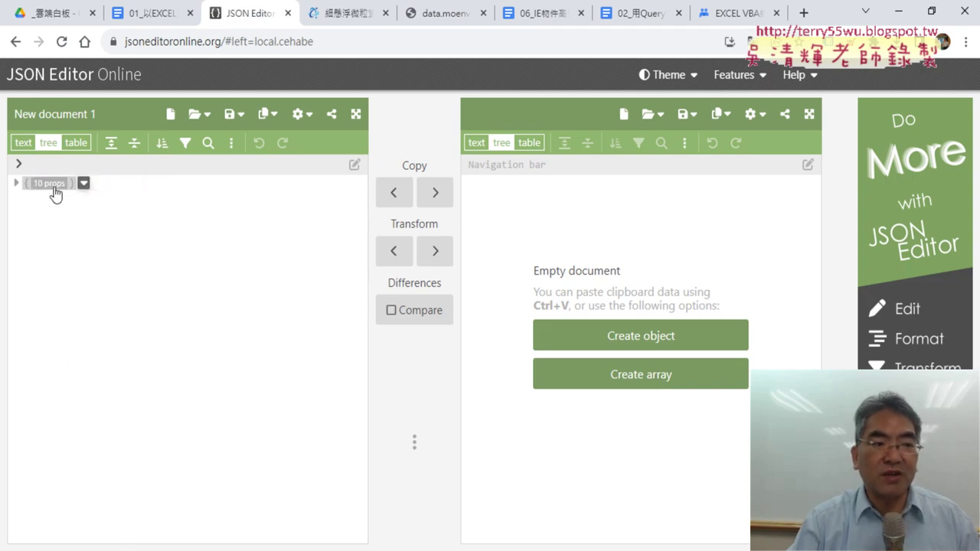
pyautogui.click(16, 185)
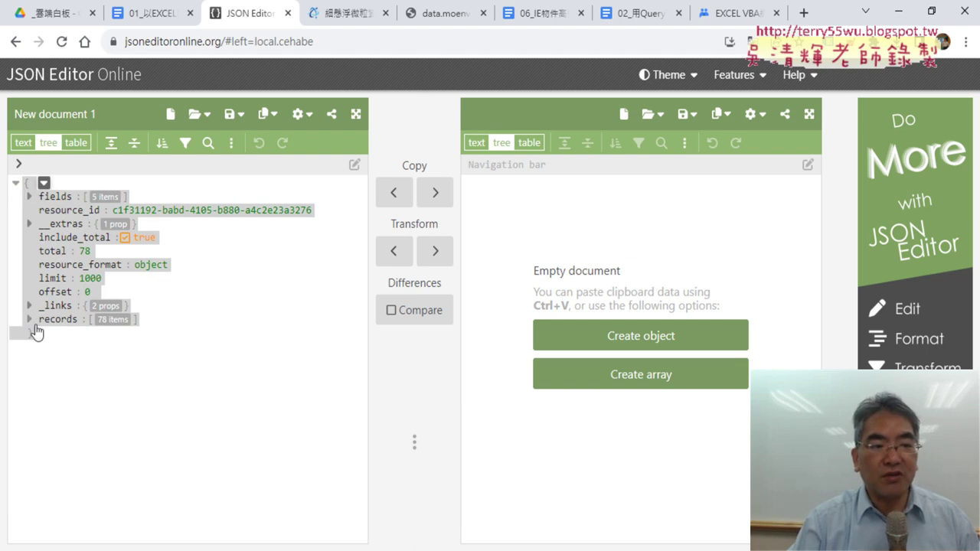
pyautogui.click(29, 320)
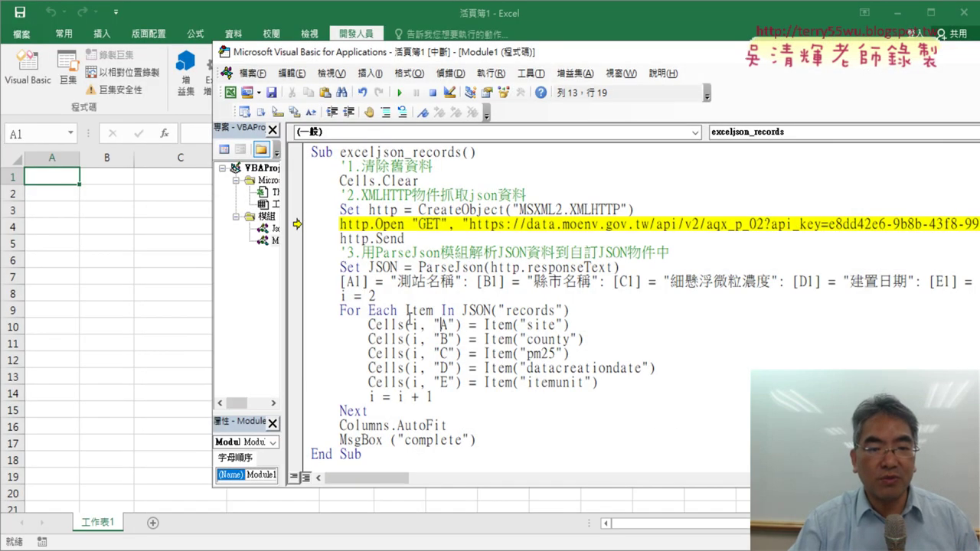
# Highlight the For Each loop over records and the "site" field it reads.
pyautogui.moveTo(340, 313); pyautogui.dragTo(398, 310)
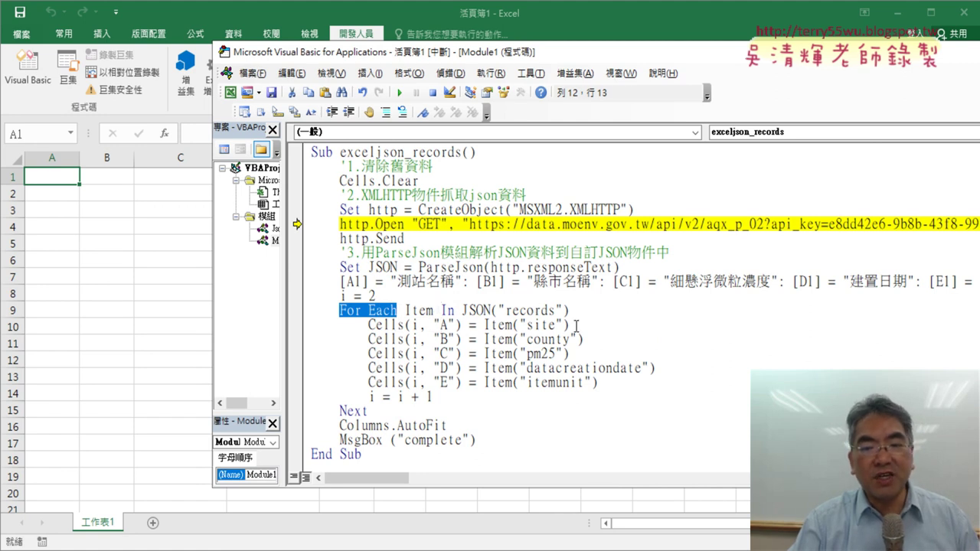
pyautogui.moveTo(576, 326); pyautogui.dragTo(519, 325)
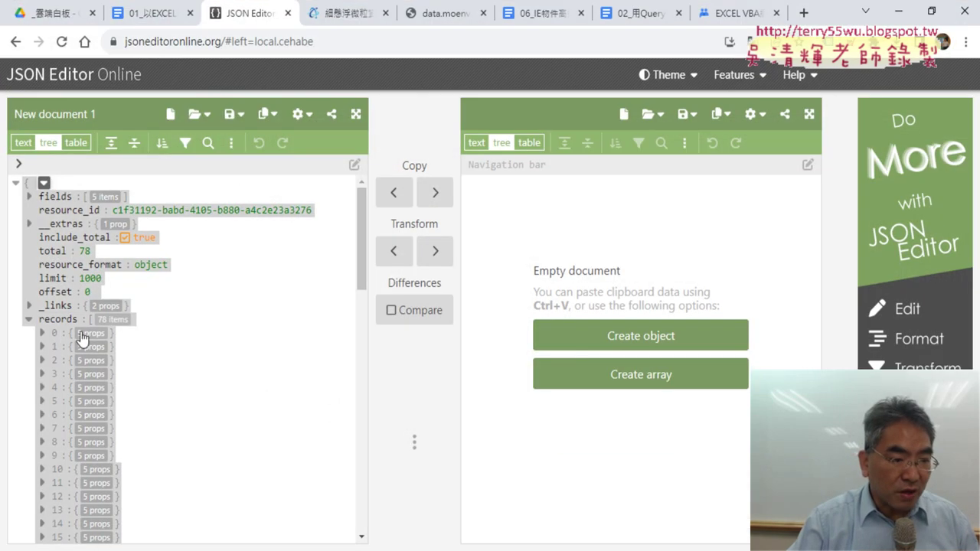
# Expand station record 0 and inspect its site, county, pm25, datacreationdate and itemunit fields.
pyautogui.click(42, 333)
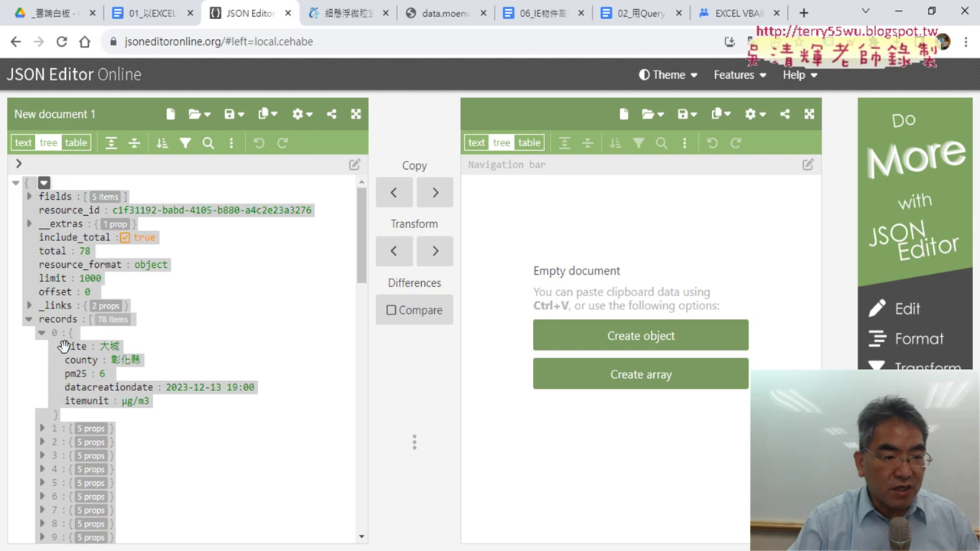
pyautogui.click(72, 346)
pyautogui.click(77, 363)
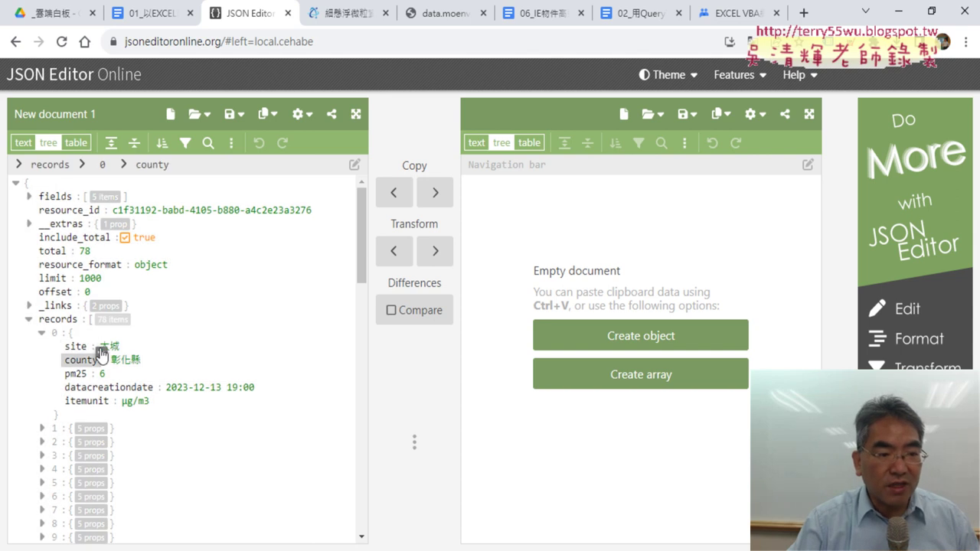
pyautogui.click(71, 346)
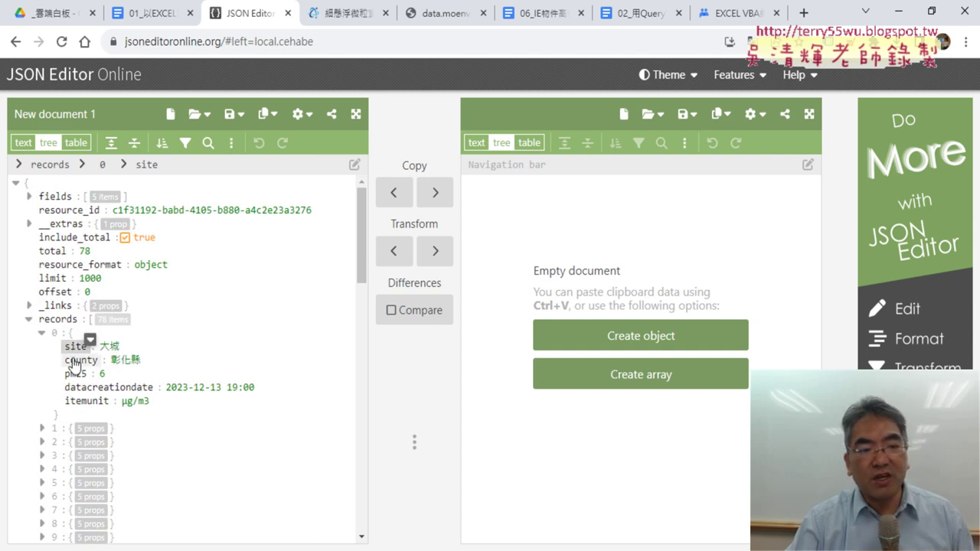
pyautogui.click(76, 360)
pyautogui.click(75, 374)
pyautogui.click(76, 384)
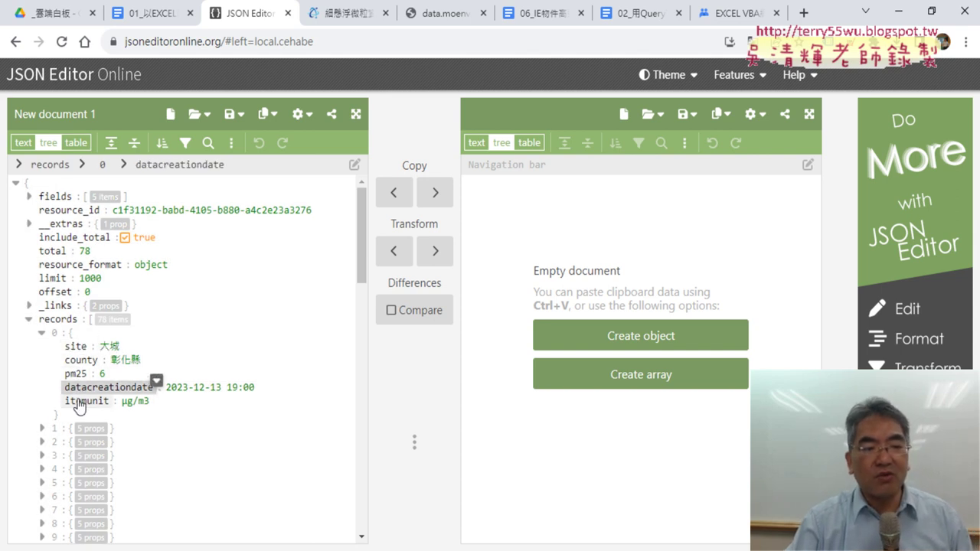
pyautogui.click(77, 401)
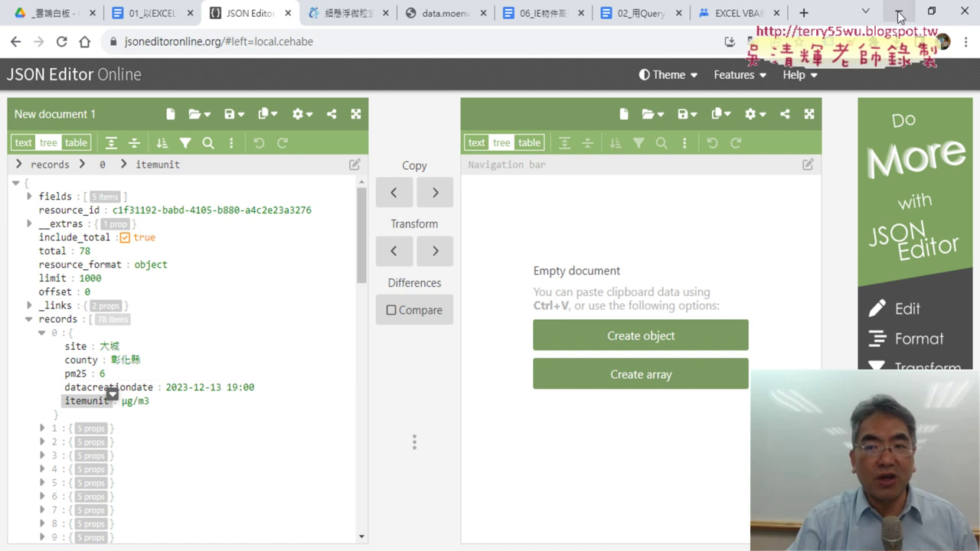
pyautogui.hotkey('alt', 'Tab')
pyautogui.moveTo(570, 325); pyautogui.dragTo(489, 325)
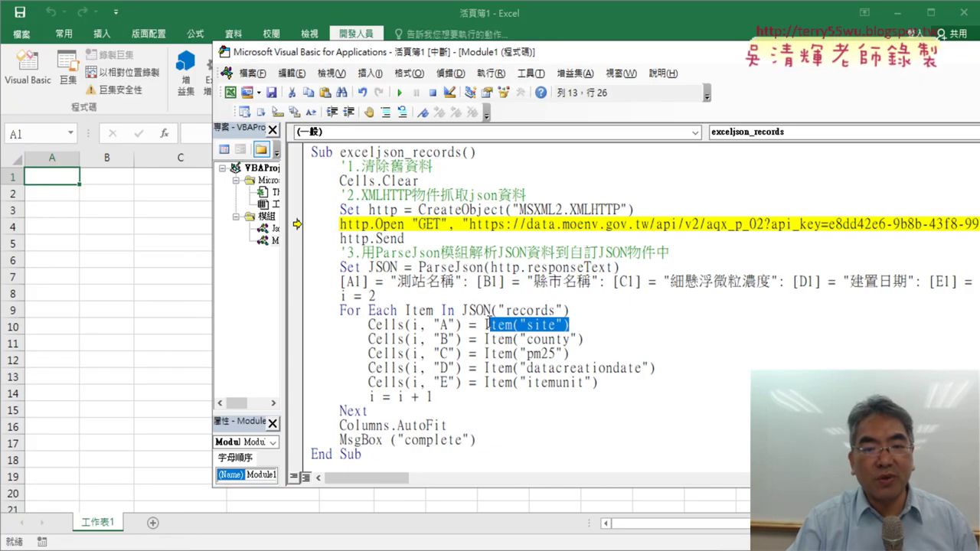
pyautogui.click(427, 327)
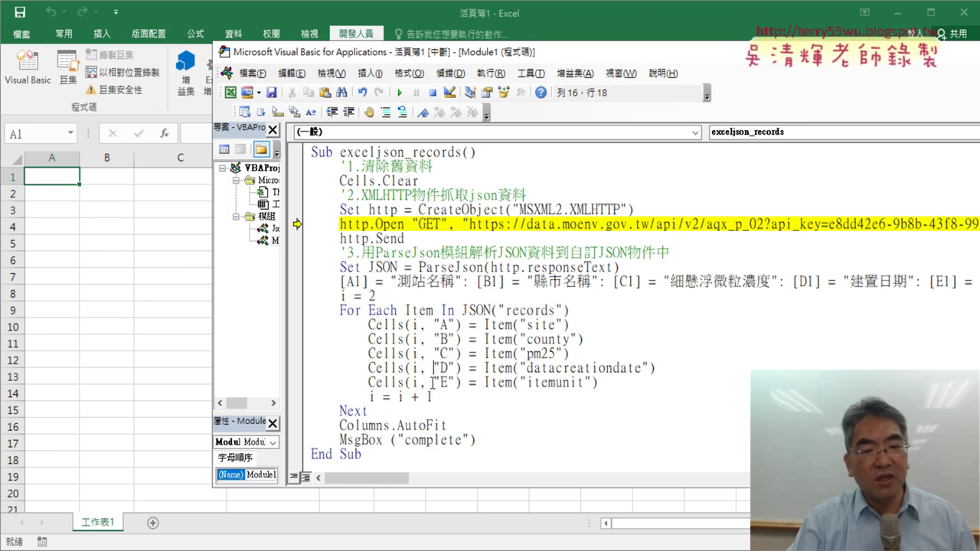
pyautogui.moveTo(433, 397); pyautogui.dragTo(397, 396)
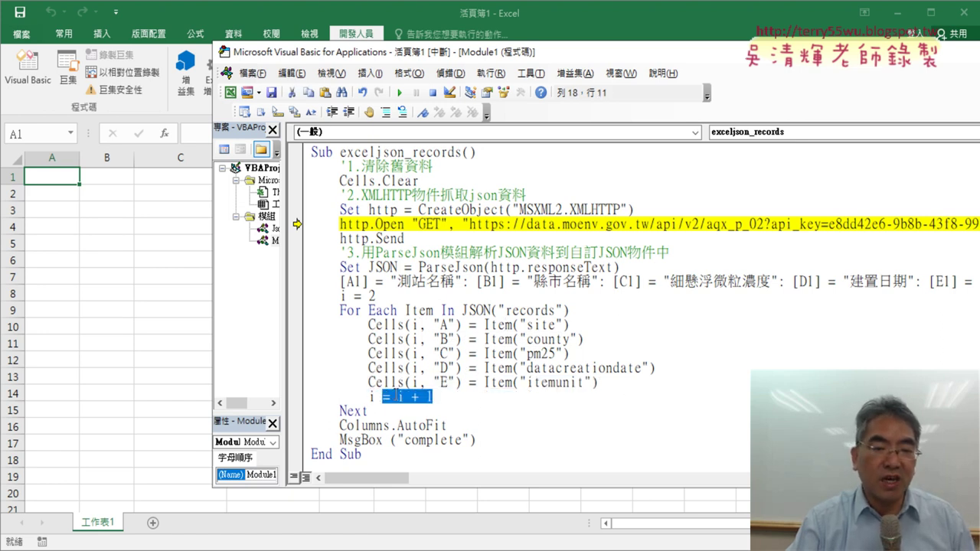
pyautogui.moveTo(407, 296); pyautogui.dragTo(333, 297)
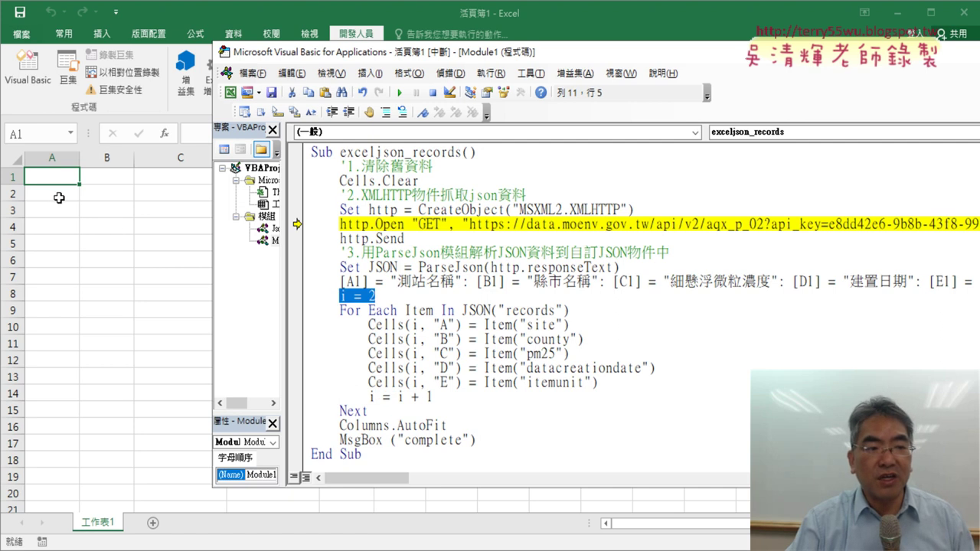
pyautogui.moveTo(340, 282); pyautogui.dragTo(944, 279)
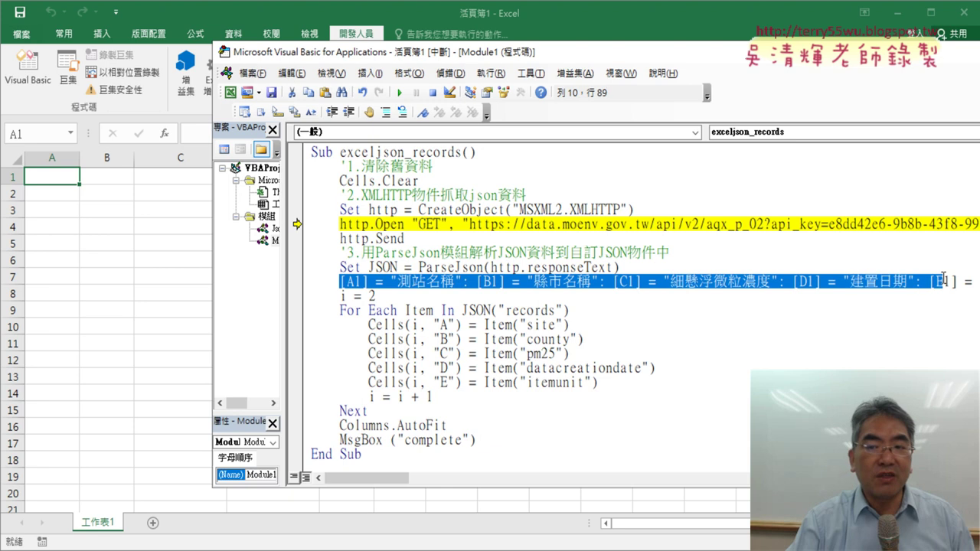
pyautogui.click(638, 329)
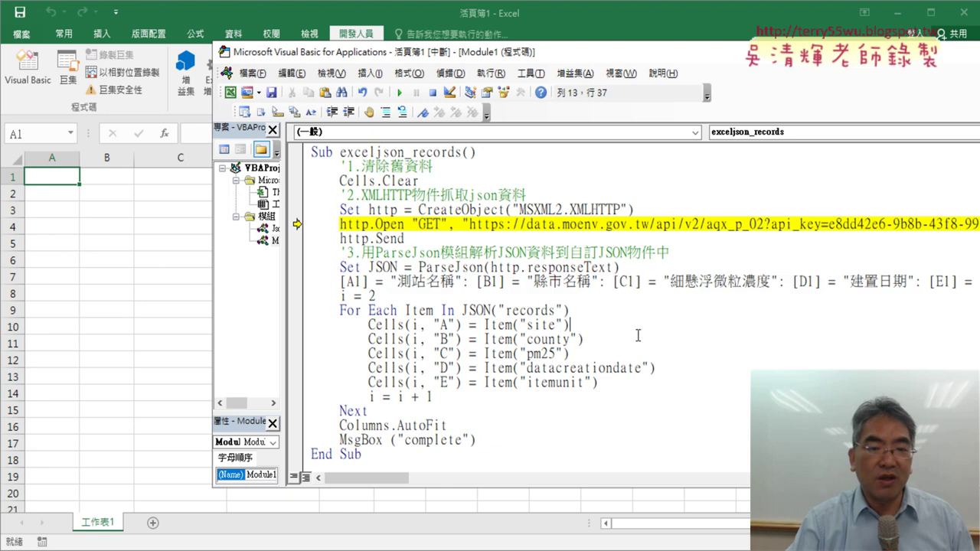
# Run the exceljson_records macro to fill the station sheet, then view its VBA code.
pyautogui.click(399, 92)
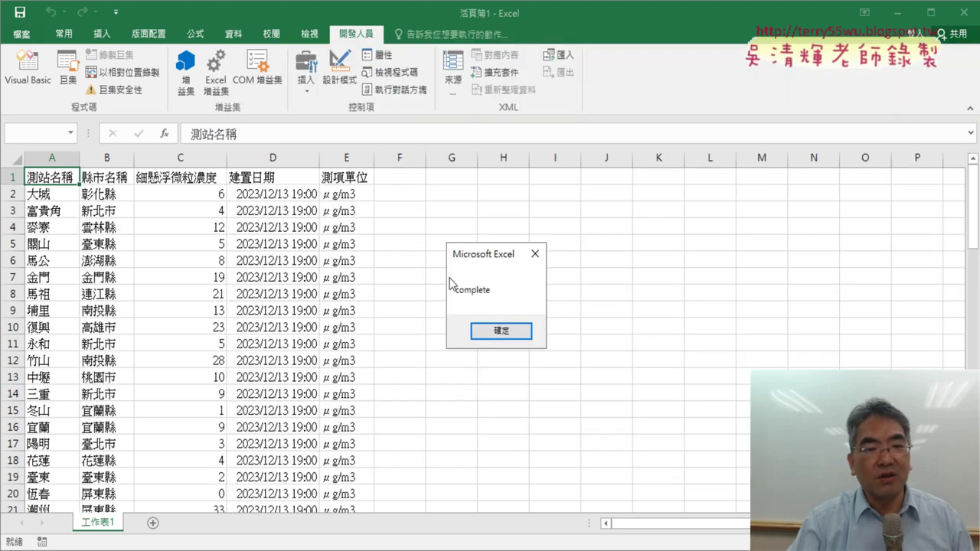
pyautogui.click(484, 332)
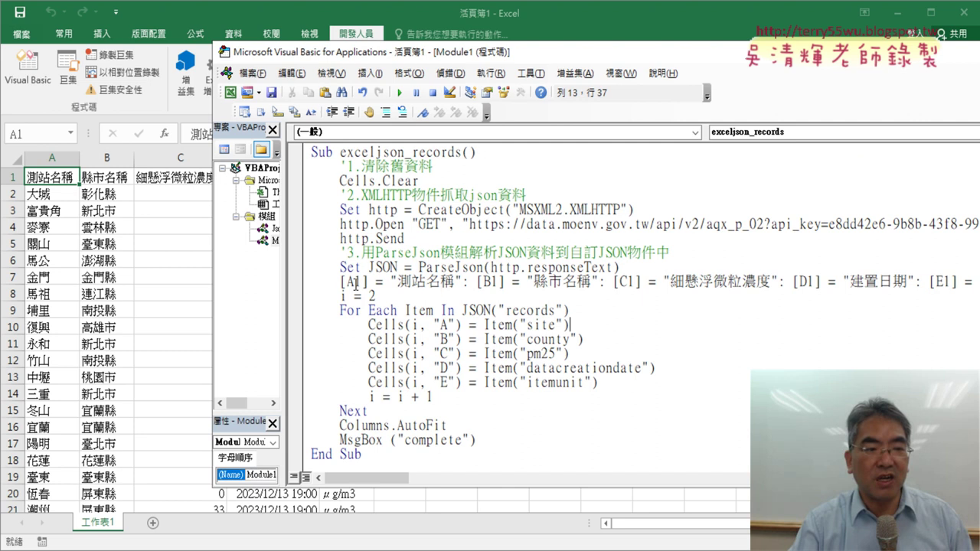
pyautogui.click(147, 293)
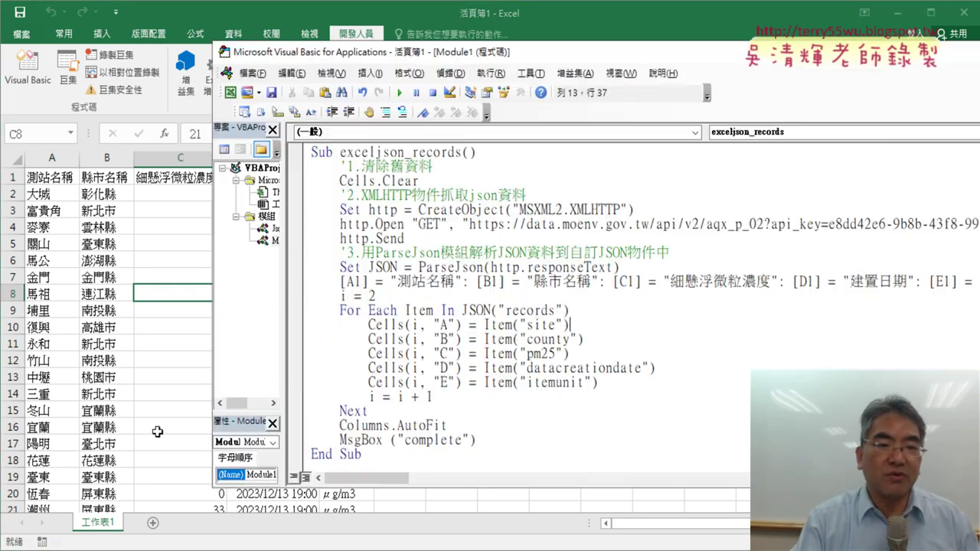
pyautogui.click(28, 67)
pyautogui.scroll(-1, 464, 375)
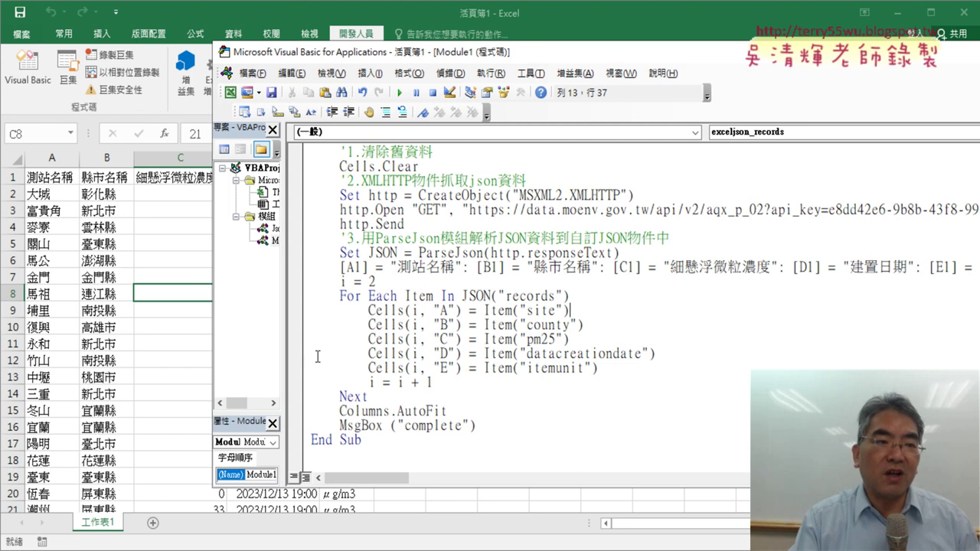
# Create a new blank workbook and close the station-data workbook without saving.
pyautogui.click(154, 310)
pyautogui.click(21, 34)
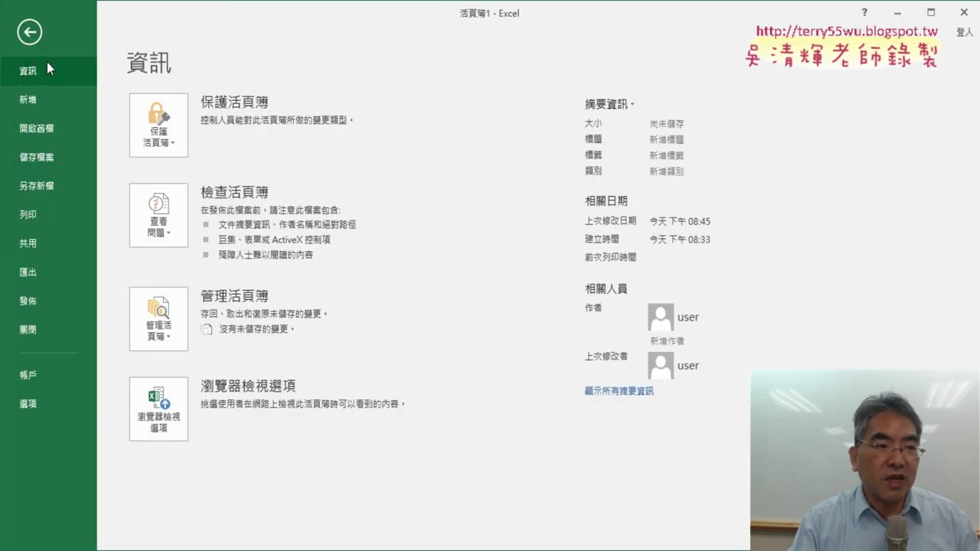
pyautogui.click(59, 111)
pyautogui.click(200, 263)
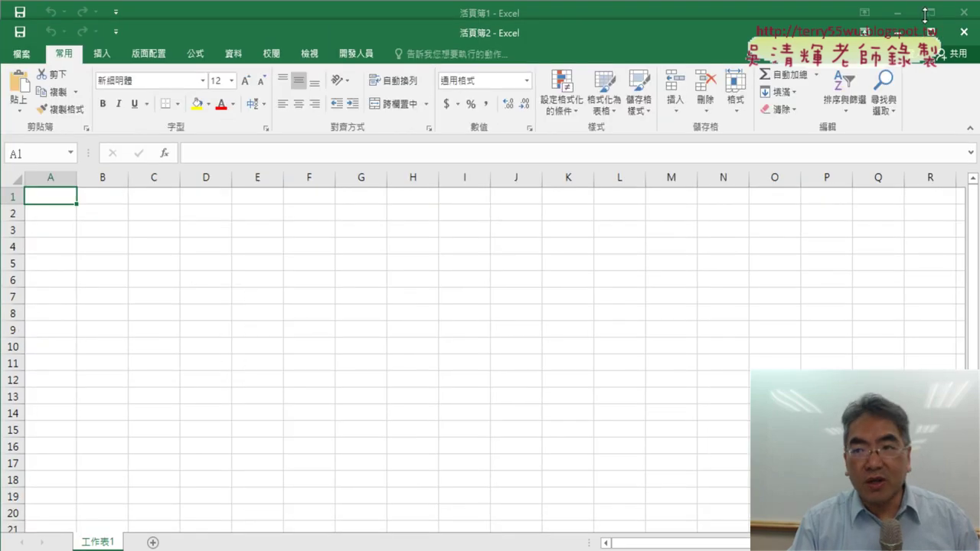
pyautogui.click(964, 31)
pyautogui.click(964, 12)
pyautogui.click(490, 315)
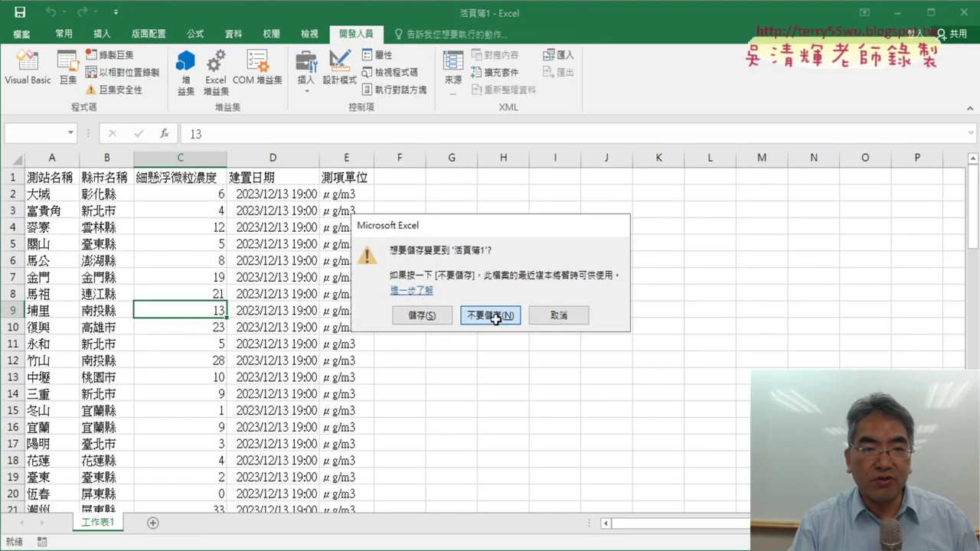
# Maximize the new workbook and open its VBA project, widening the Project Explorer.
pyautogui.doubleClick(358, 24)
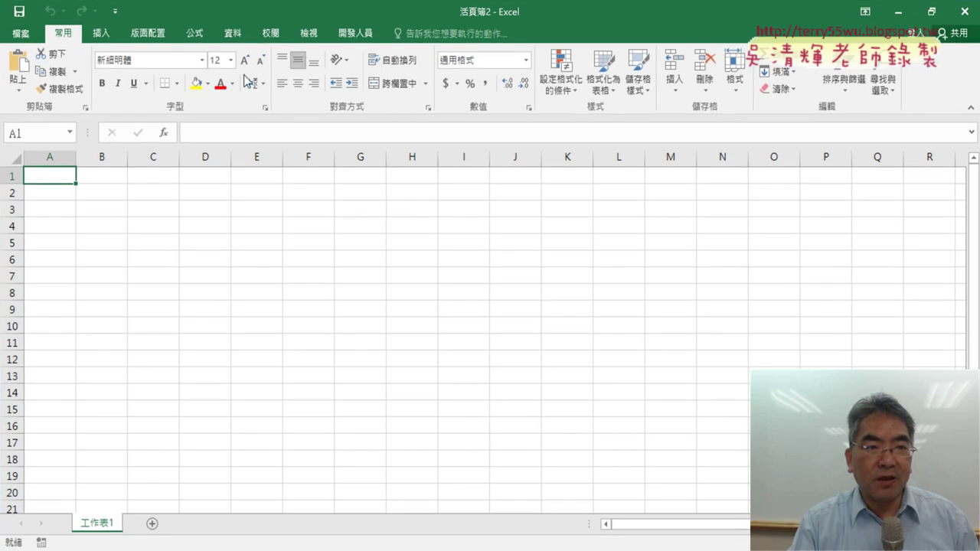
pyautogui.click(353, 34)
pyautogui.click(30, 73)
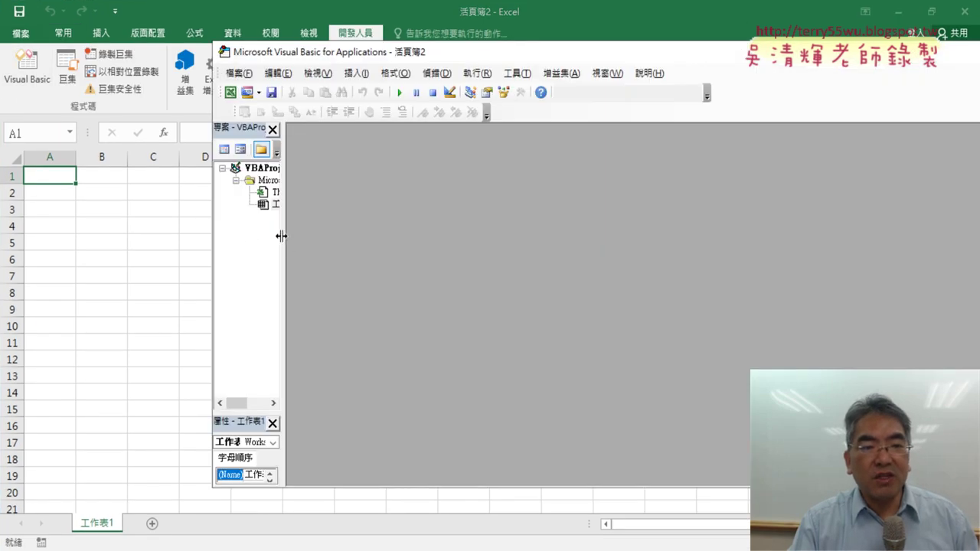
pyautogui.moveTo(286, 238); pyautogui.dragTo(380, 234)
pyautogui.rightClick(303, 207)
pyautogui.moveTo(341, 268)
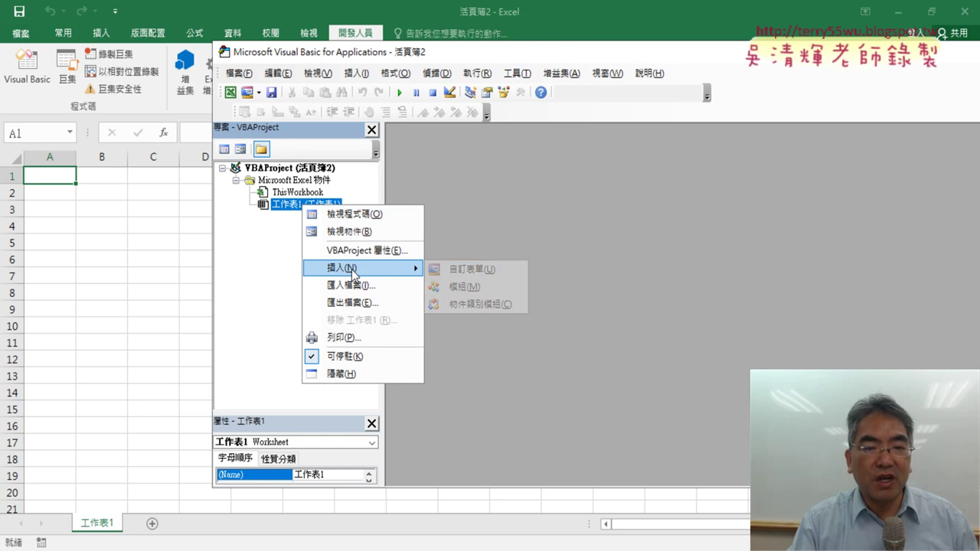
pyautogui.click(261, 284)
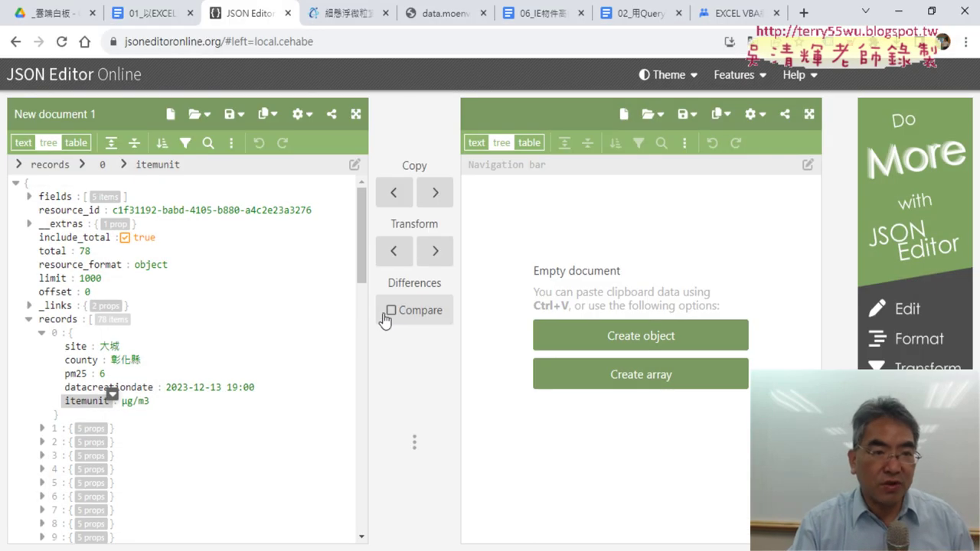
# From the notes' 二、使用外部模組 section, open the codingislove Excel JSON tutorial in a new tab.
pyautogui.click(140, 16)
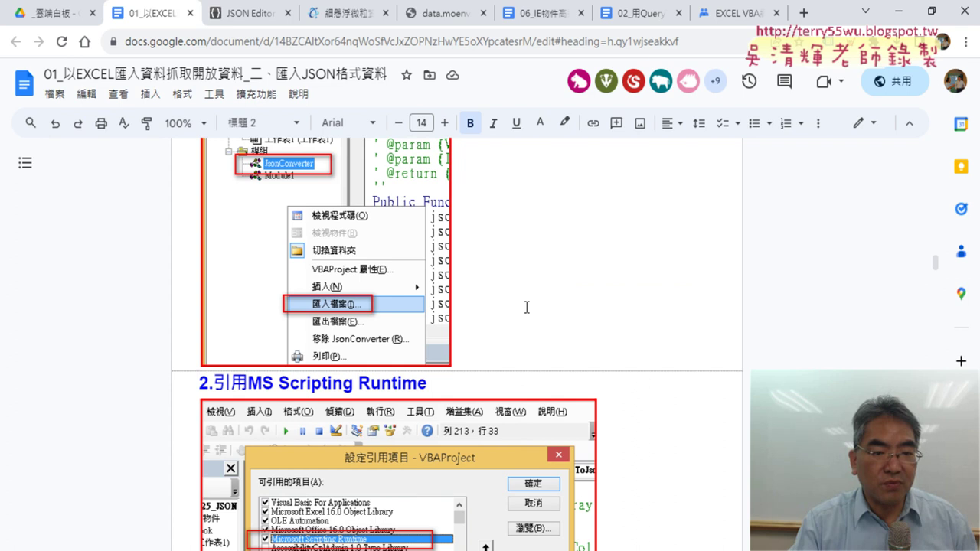
pyautogui.scroll(2, 527, 307)
pyautogui.scroll(2, 542, 306)
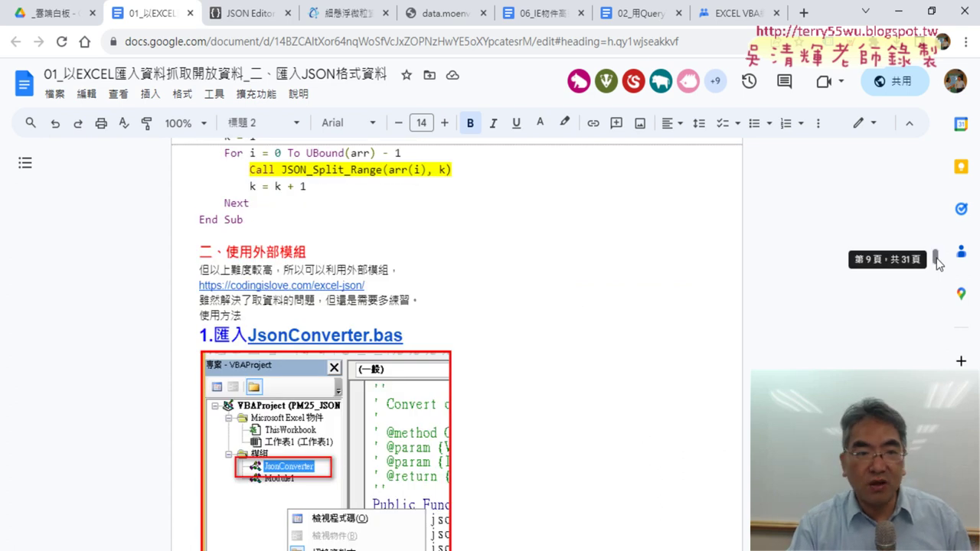
pyautogui.scroll(-2, 545, 291)
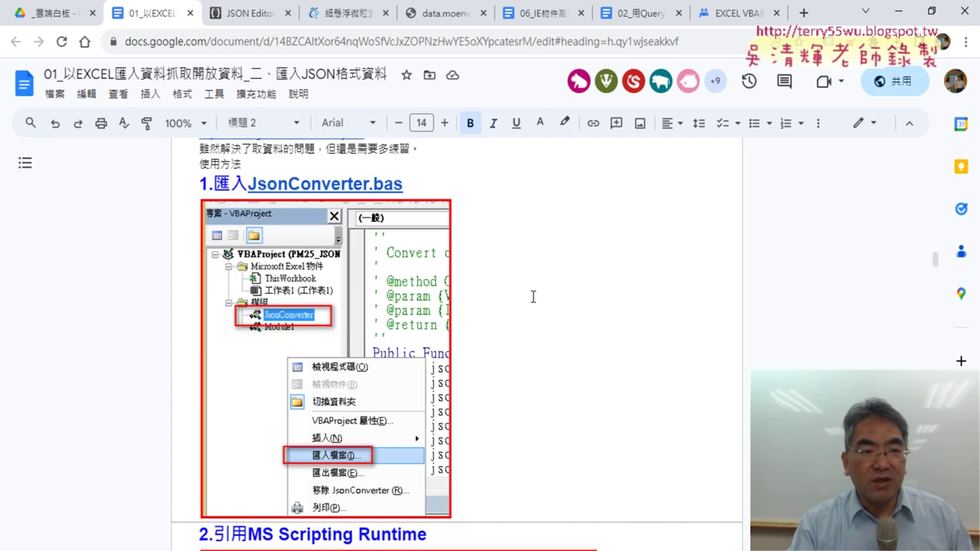
pyautogui.scroll(1, 527, 287)
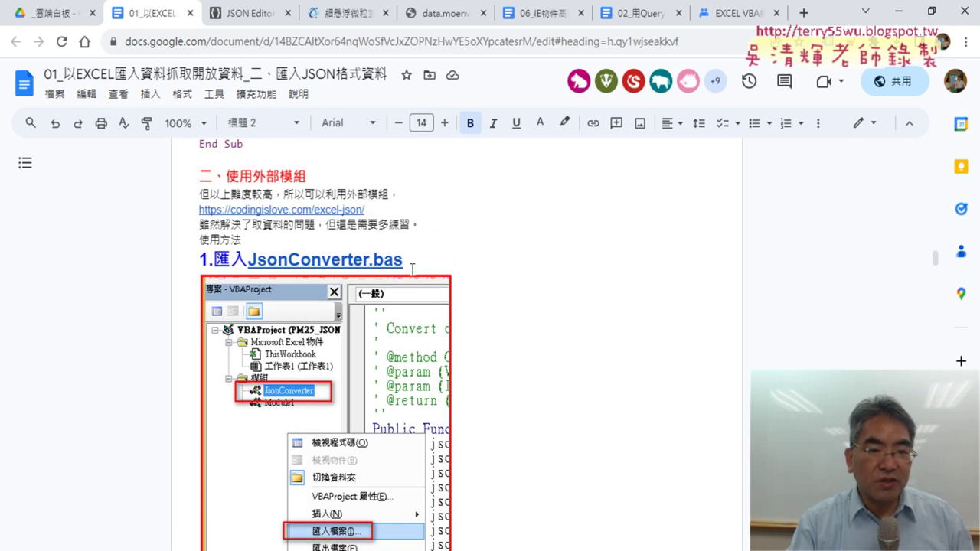
pyautogui.moveTo(250, 255)
pyautogui.mouseDown()
pyautogui.moveTo(412, 260)
pyautogui.moveTo(399, 255)
pyautogui.mouseUp()
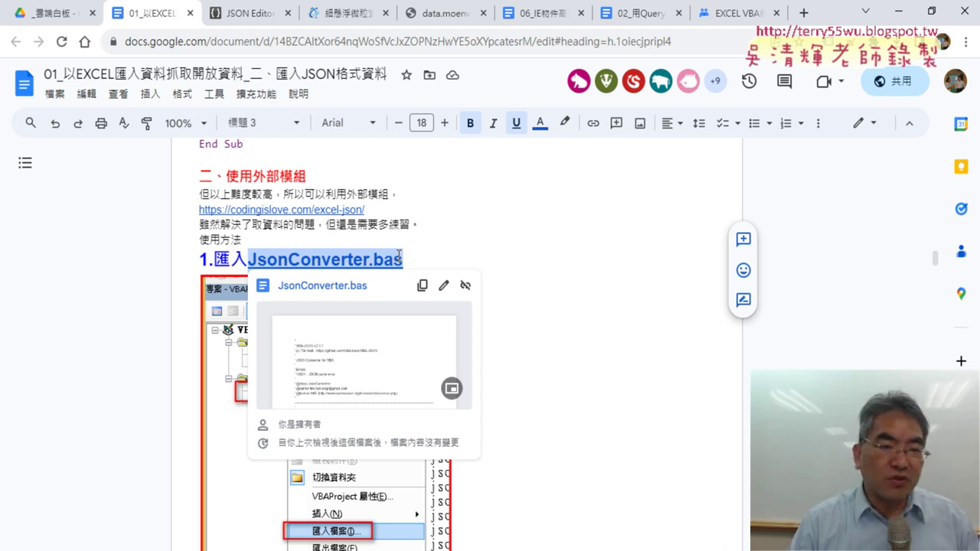
pyautogui.click(282, 210)
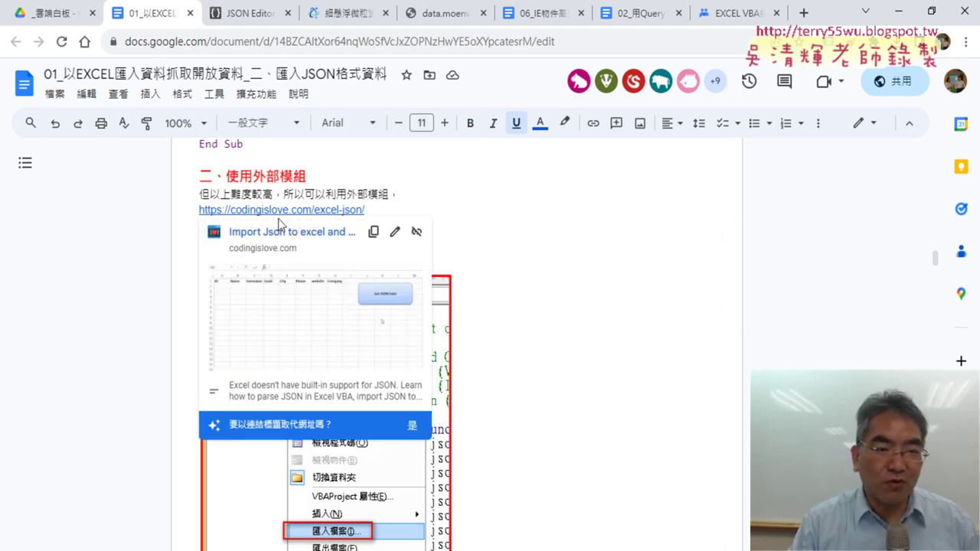
pyautogui.click(280, 233)
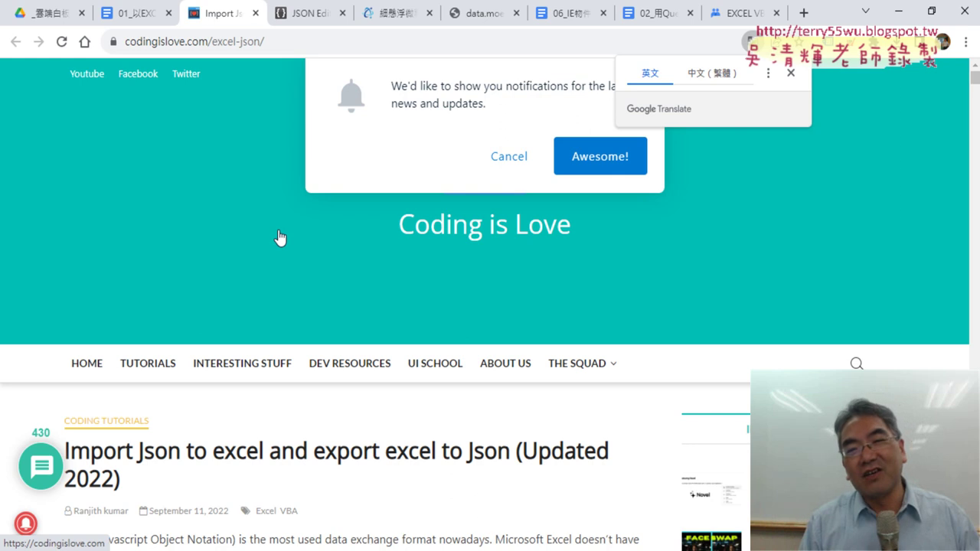
# Decline the site's notification prompt and scroll through the tutorial's Prerequisites and References sections.
pyautogui.click(509, 160)
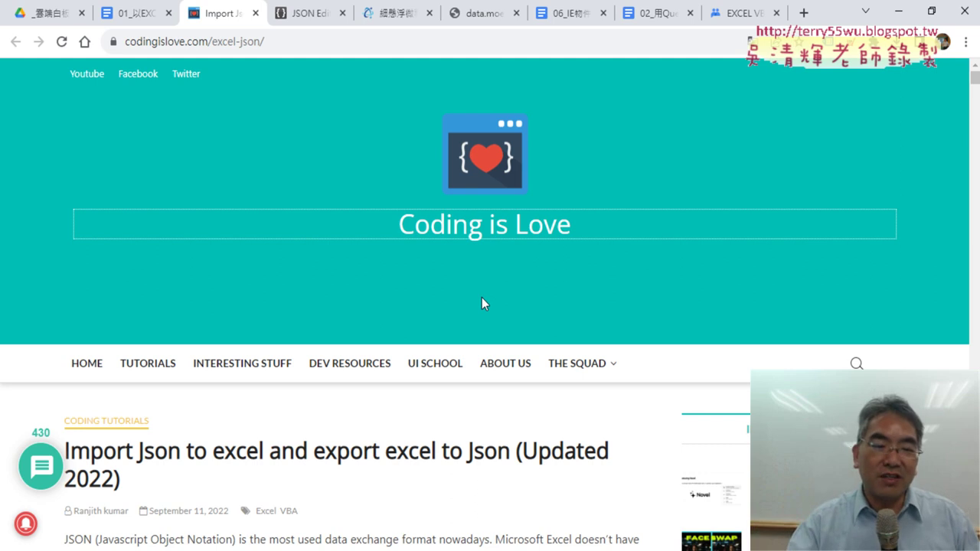
pyautogui.scroll(-2, 481, 298)
pyautogui.scroll(-4, 481, 298)
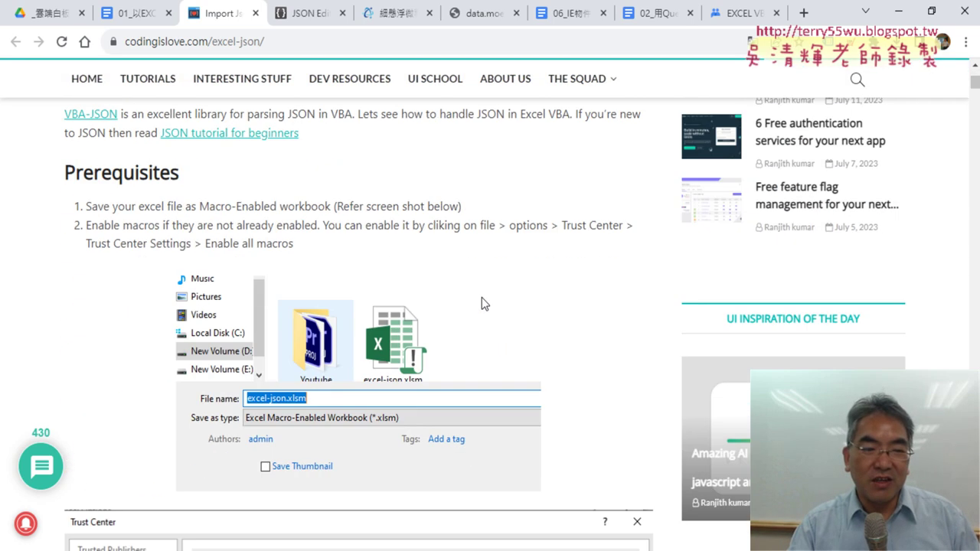
pyautogui.scroll(-1, 481, 304)
pyautogui.scroll(-1, 481, 304)
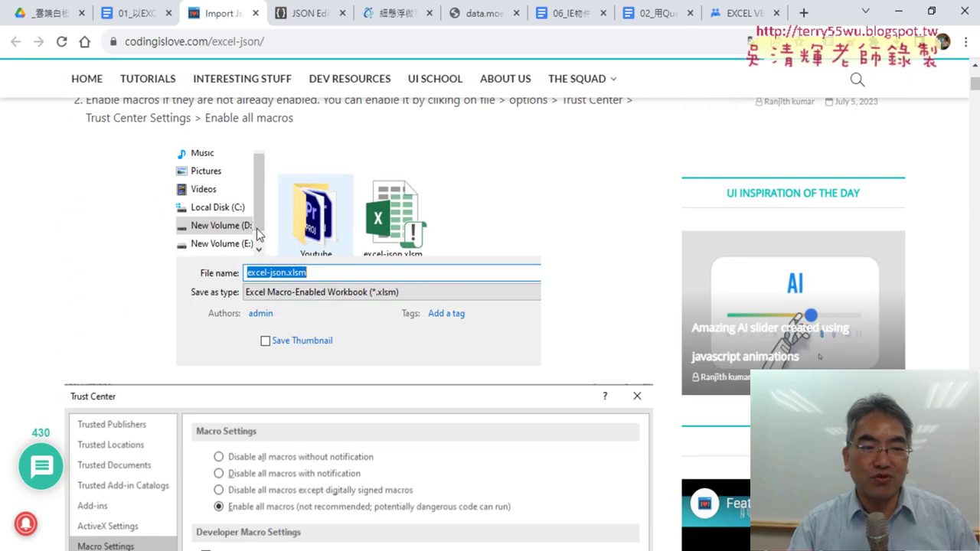
pyautogui.scroll(-1, 268, 222)
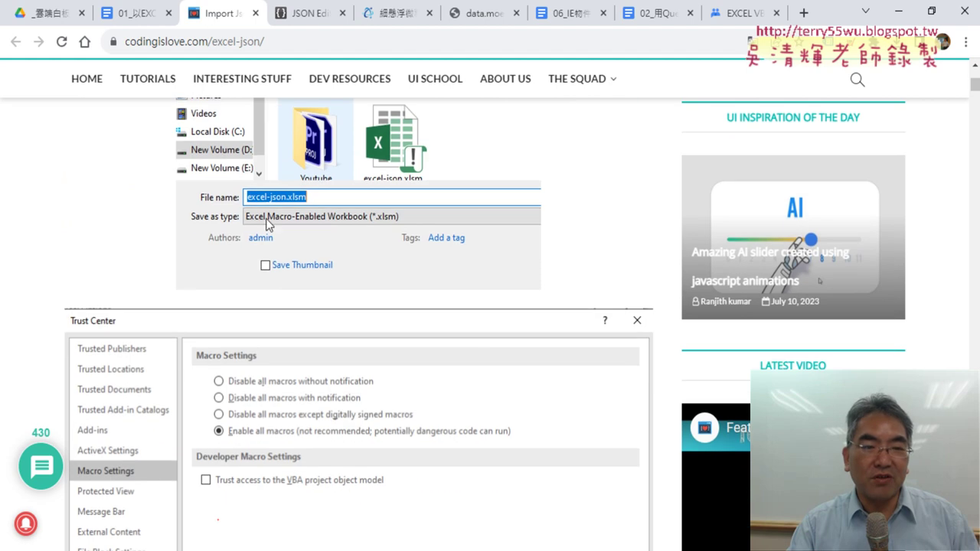
pyautogui.scroll(-1, 258, 210)
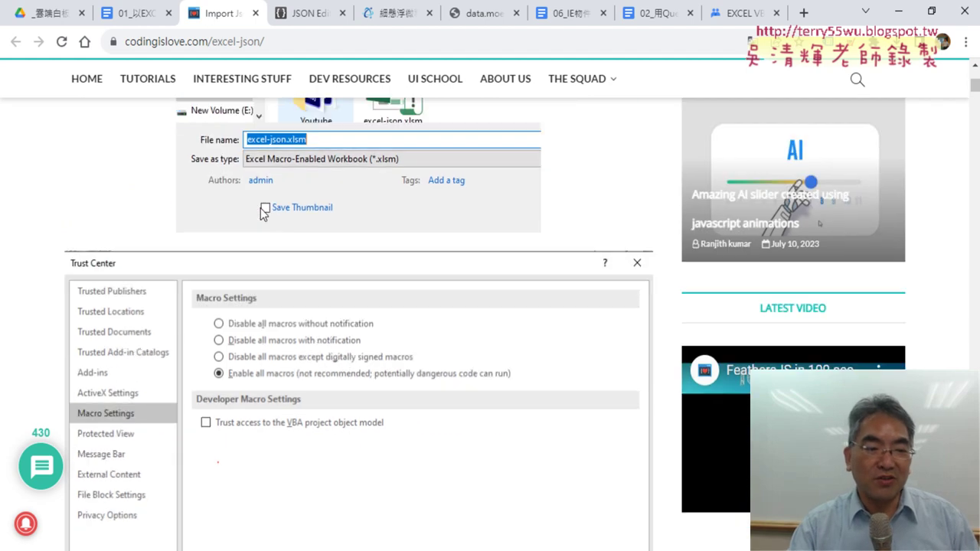
pyautogui.scroll(-3, 261, 209)
pyautogui.scroll(-2, 264, 208)
pyautogui.scroll(-3, 264, 208)
# Highlight the Import JSON to Excel heading, then switch back to the Google Drive tab.
pyautogui.scroll(1, 264, 208)
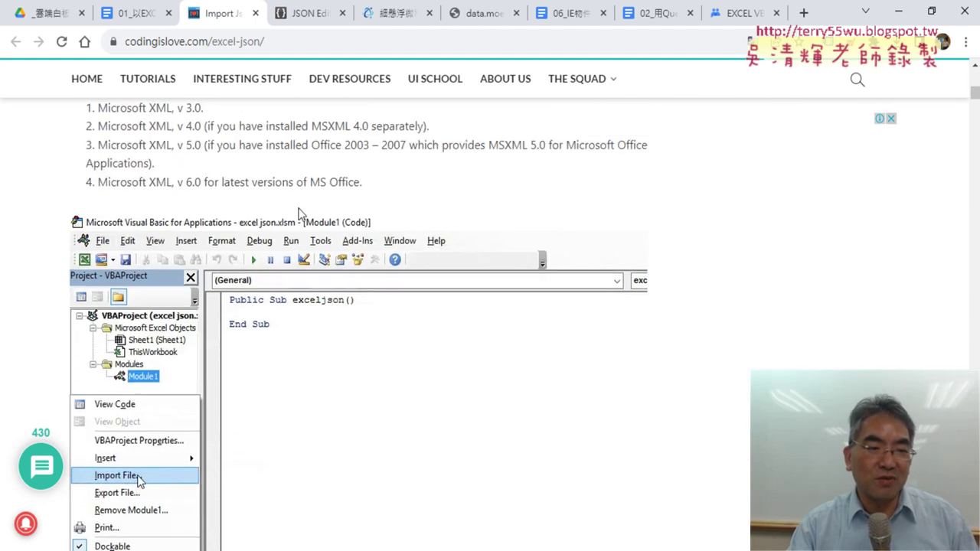
pyautogui.scroll(-2, 245, 229)
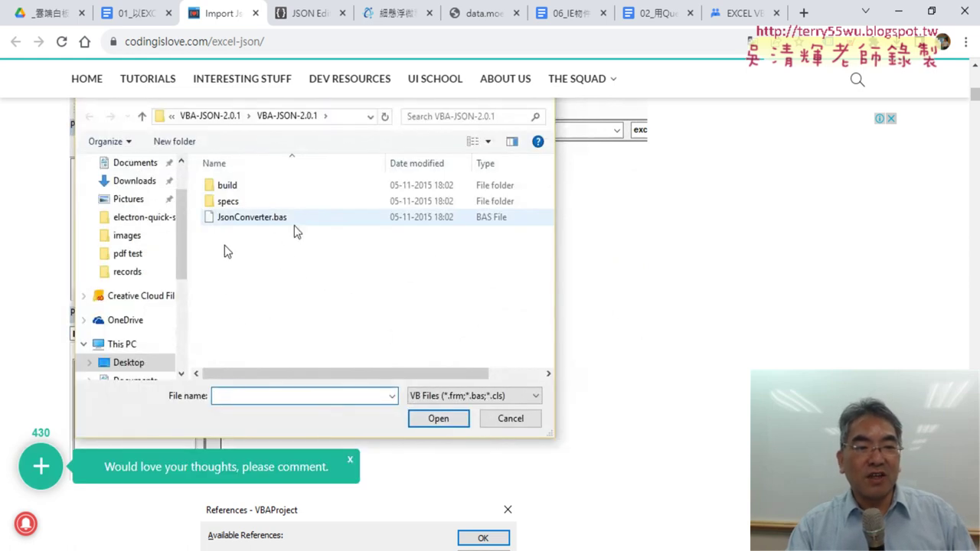
pyautogui.scroll(-5, 722, 322)
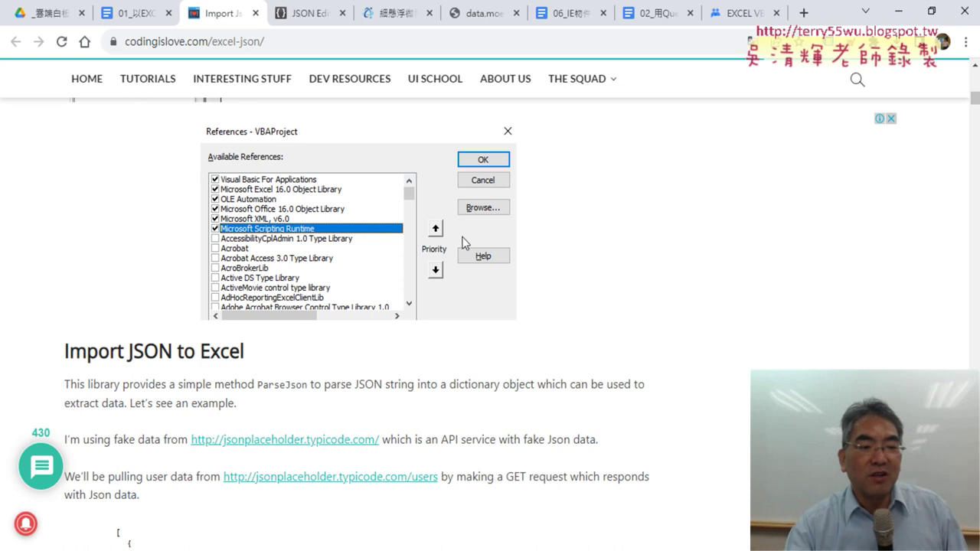
pyautogui.moveTo(249, 351)
pyautogui.mouseDown()
pyautogui.moveTo(117, 384)
pyautogui.moveTo(69, 351)
pyautogui.mouseUp()
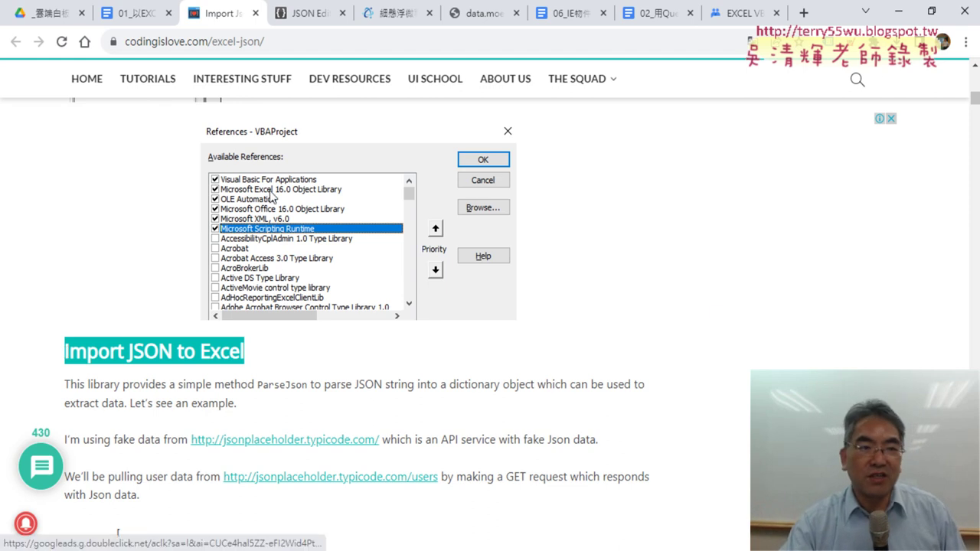
pyautogui.click(43, 6)
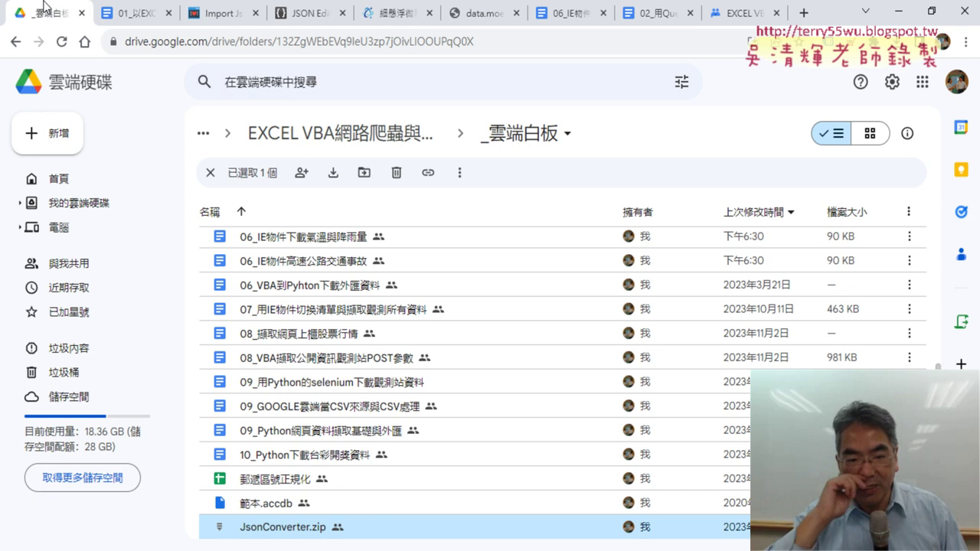
# Open the _雲端白板 folder in Google Drive and preview JsonConverter.zip.
pyautogui.click(382, 140)
pyautogui.click(281, 238)
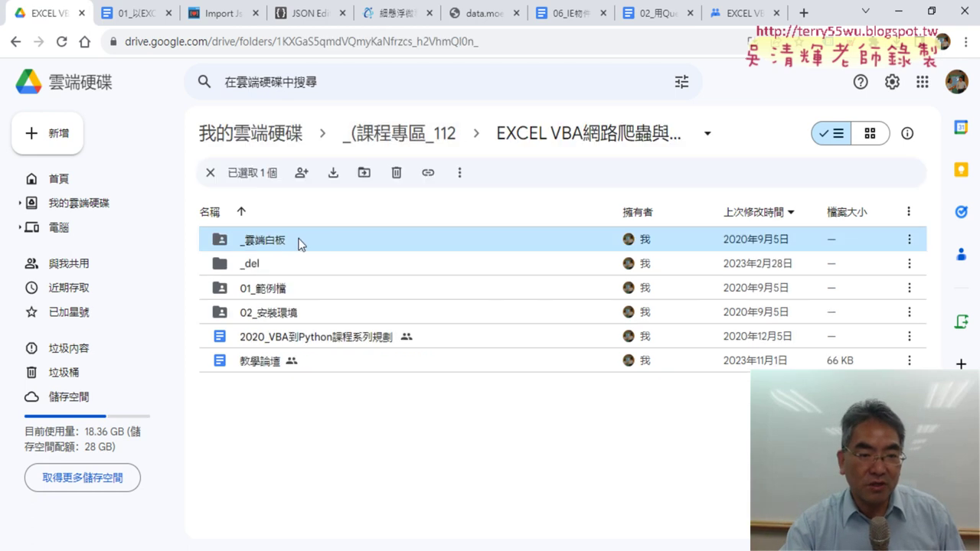
pyautogui.doubleClick(300, 243)
pyautogui.scroll(-3, 389, 245)
pyautogui.scroll(-5, 503, 282)
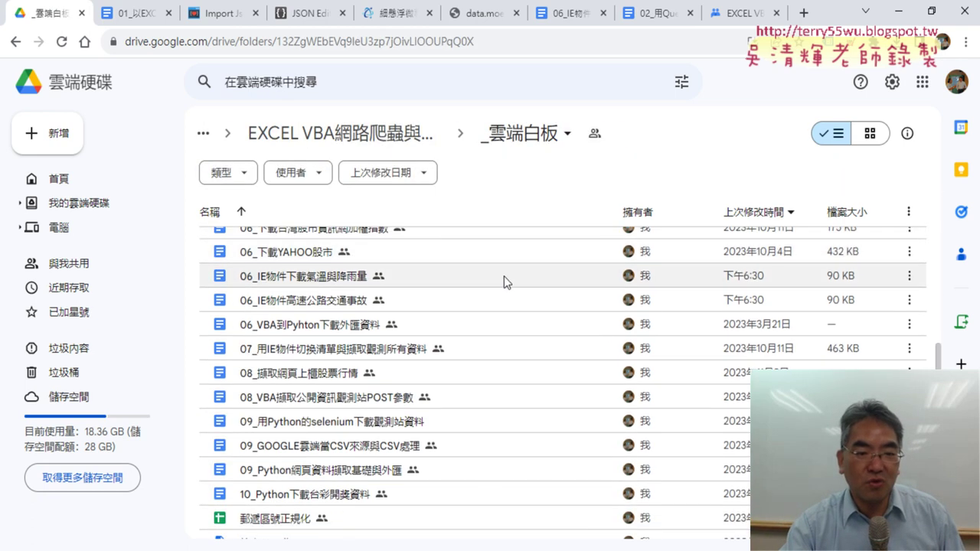
pyautogui.scroll(-1, 521, 291)
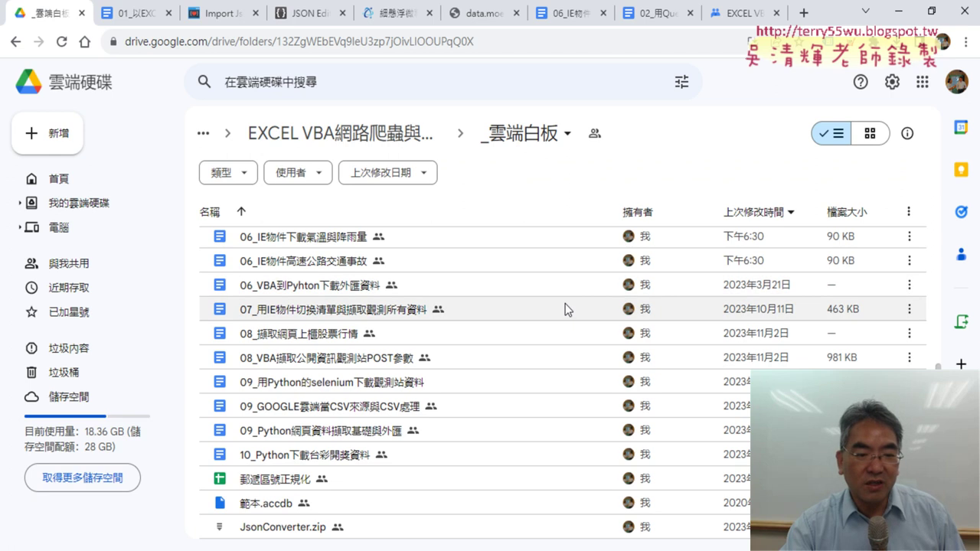
pyautogui.click(299, 528)
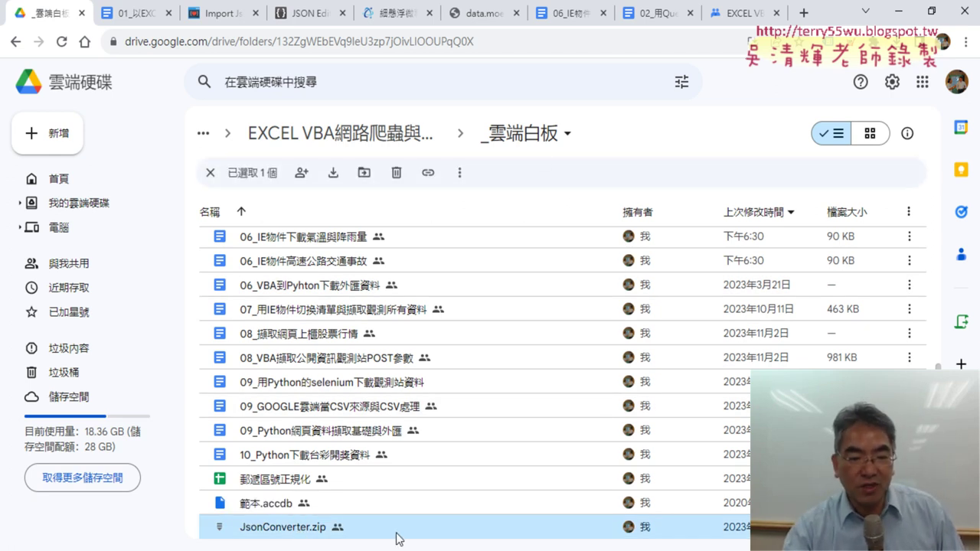
pyautogui.doubleClick(307, 539)
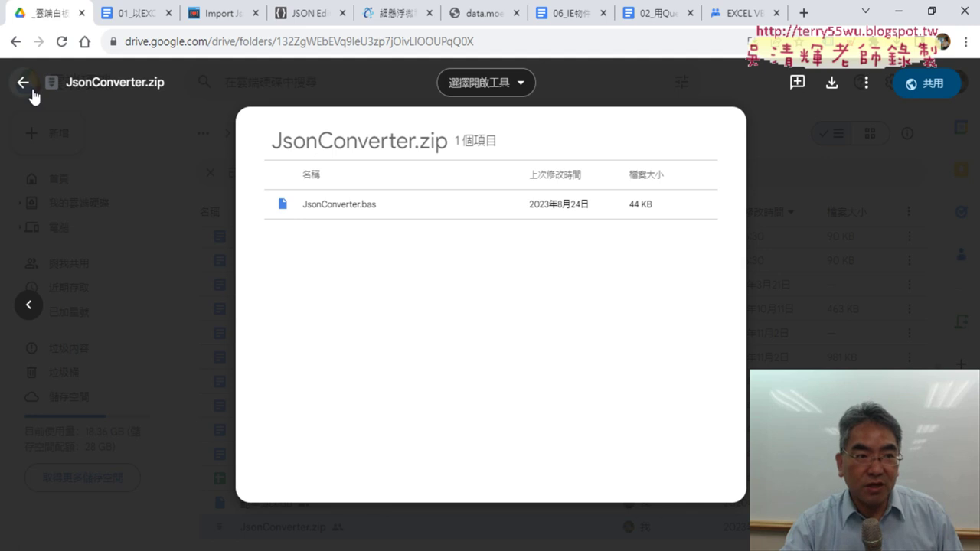
# Download JsonConverter.zip and show the downloaded file in the Downloads folder.
pyautogui.click(31, 91)
pyautogui.rightClick(275, 528)
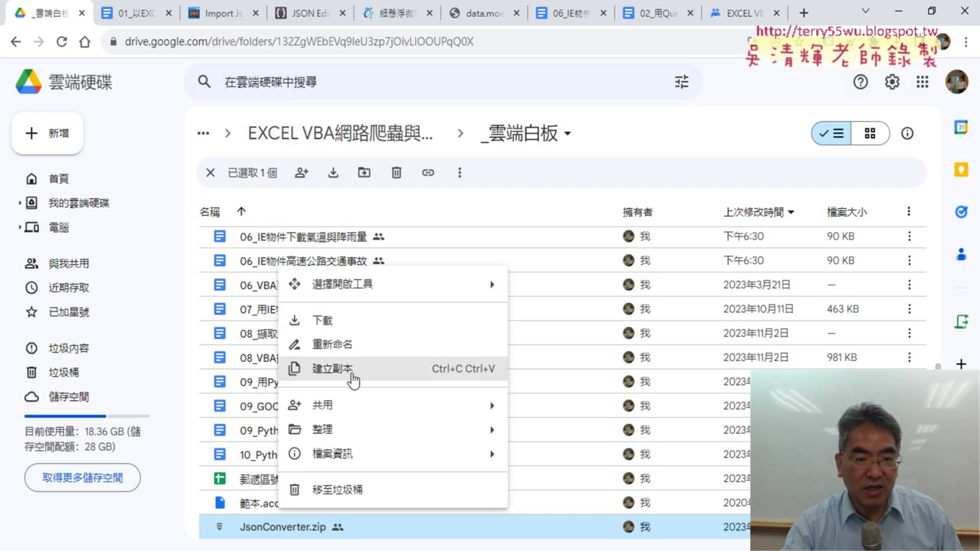
pyautogui.doubleClick(304, 527)
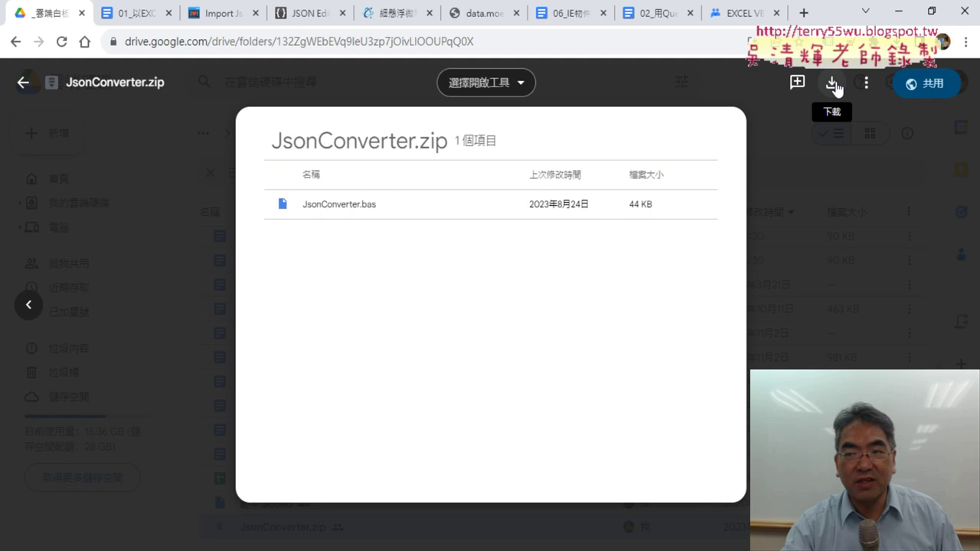
pyautogui.click(832, 84)
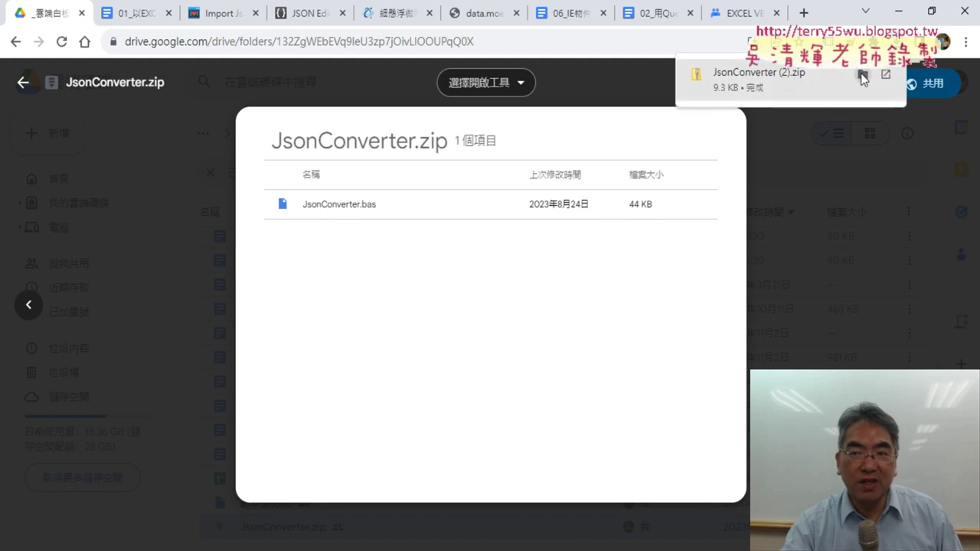
pyautogui.click(863, 76)
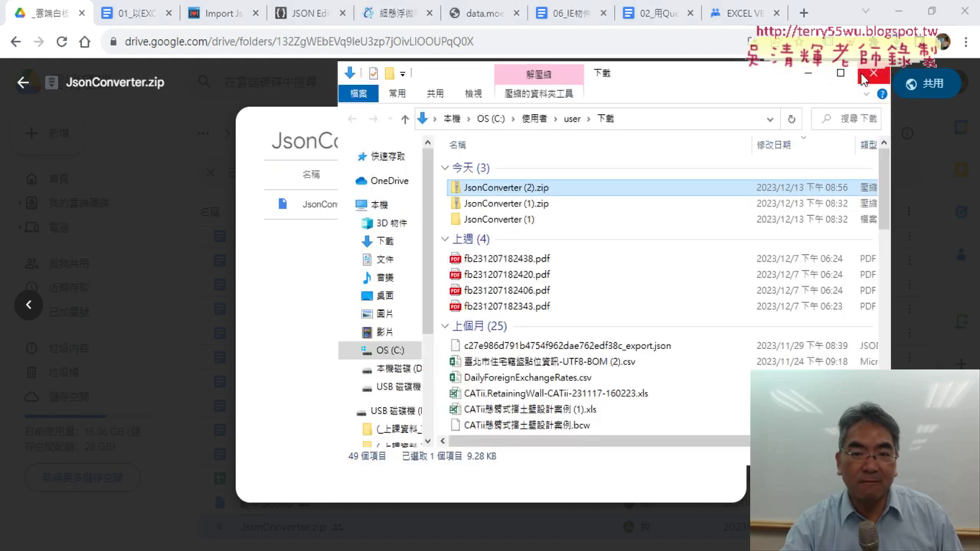
# Delete the duplicate JsonConverter zips and the old JsonConverter (1) folder from Downloads.
pyautogui.keyDown('ctrl'); pyautogui.click(540, 204); pyautogui.keyUp('ctrl')
pyautogui.rightClick(540, 205)
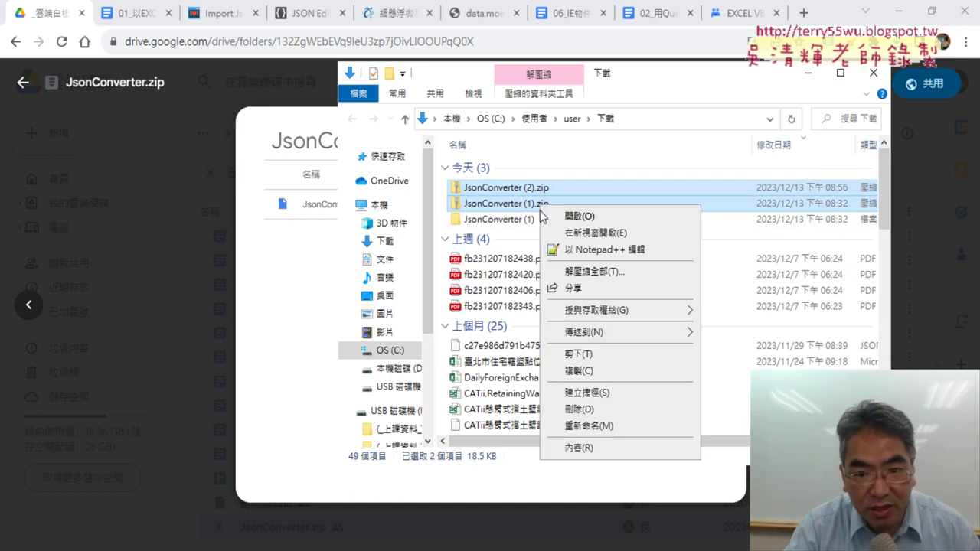
pyautogui.click(583, 410)
pyautogui.click(503, 194)
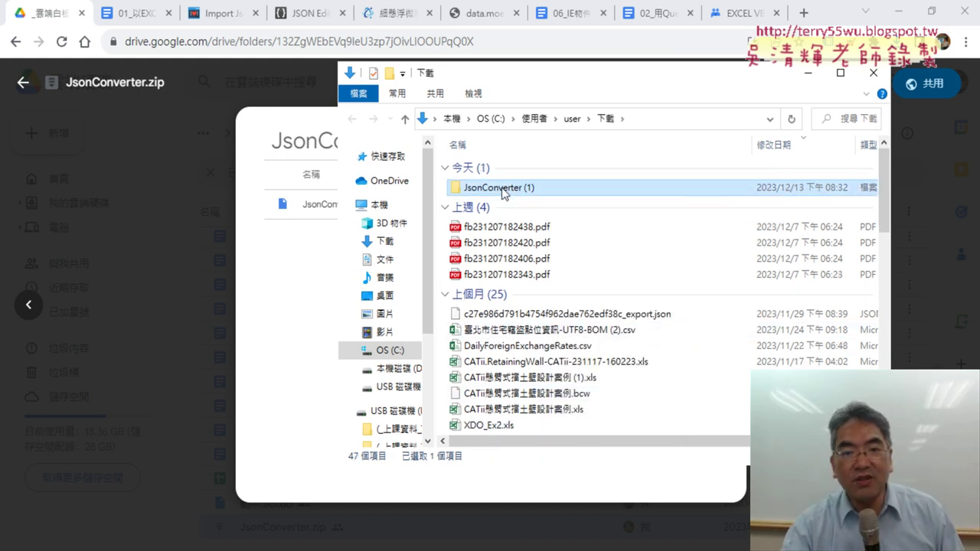
pyautogui.rightClick(504, 192)
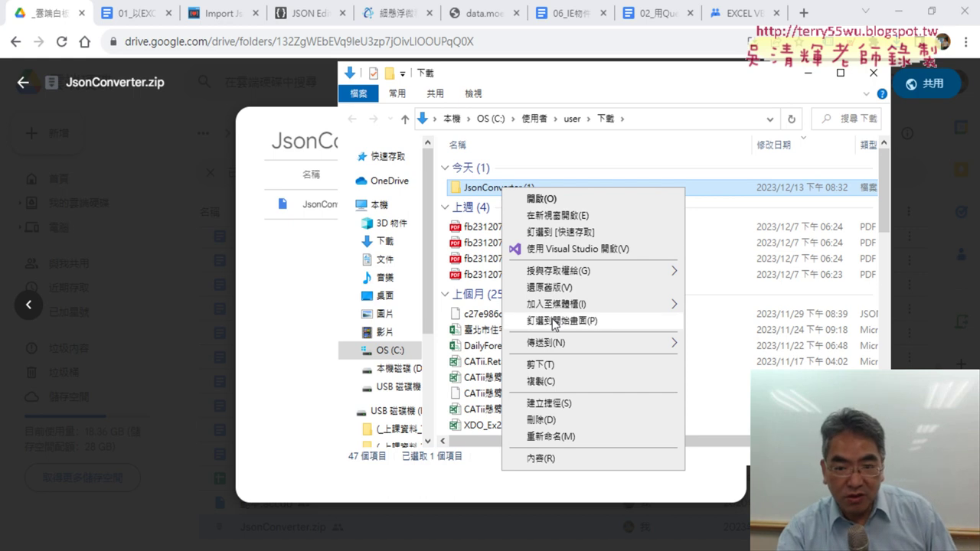
pyautogui.click(600, 150)
pyautogui.click(603, 150)
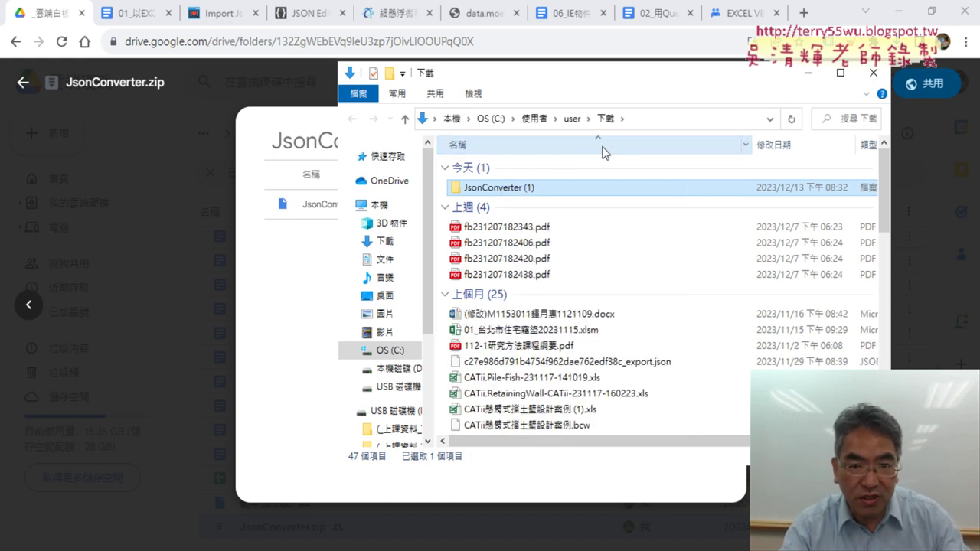
pyautogui.click(536, 219)
pyautogui.rightClick(535, 220)
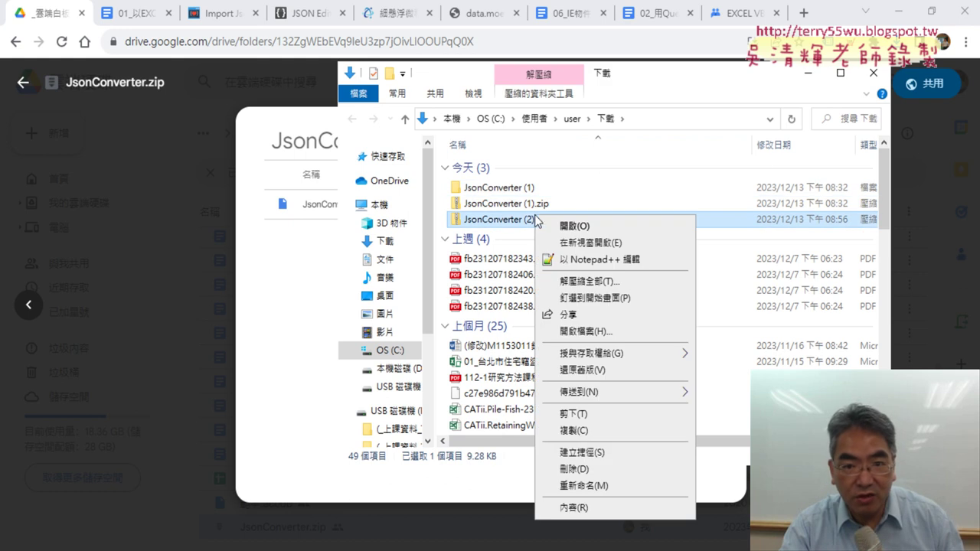
pyautogui.keyDown('ctrl'); pyautogui.click(506, 190); pyautogui.keyUp('ctrl')
pyautogui.rightClick(507, 191)
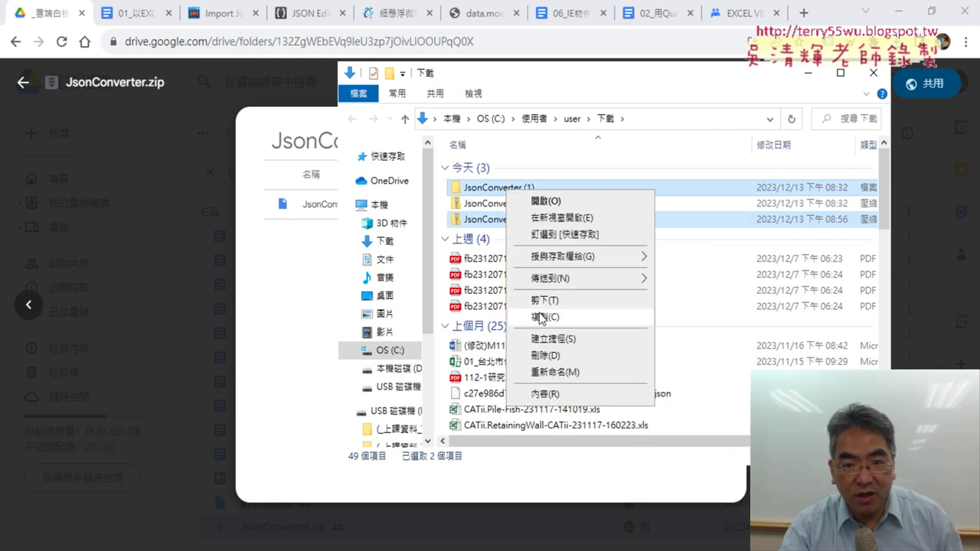
pyautogui.click(545, 356)
# Extract all of JsonConverter (1).zip and select the extracted JsonConverter.bas.
pyautogui.click(496, 192)
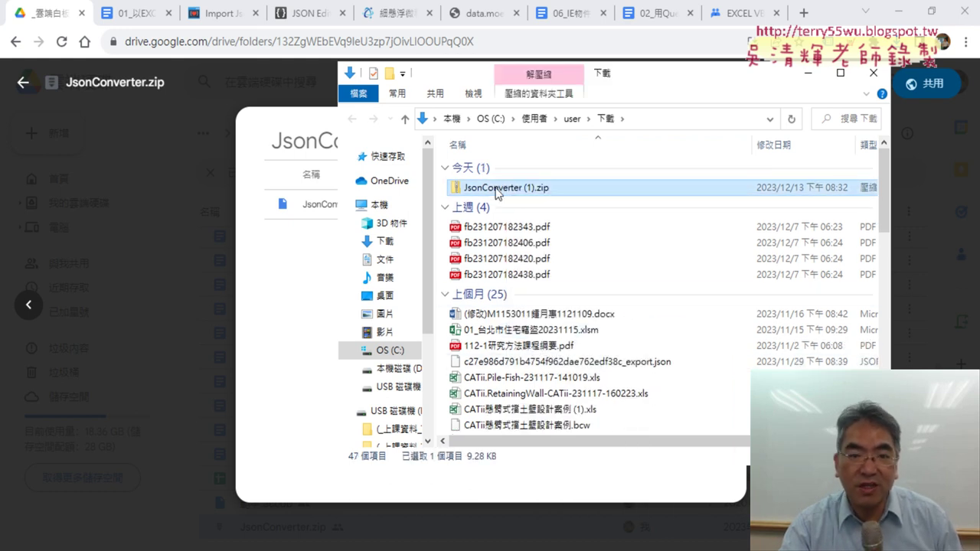
pyautogui.rightClick(521, 193)
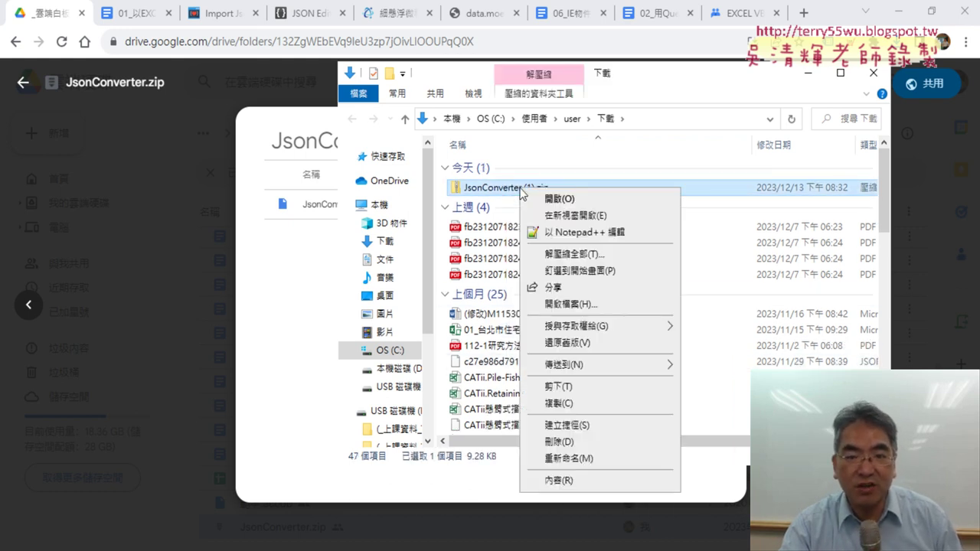
pyautogui.click(566, 253)
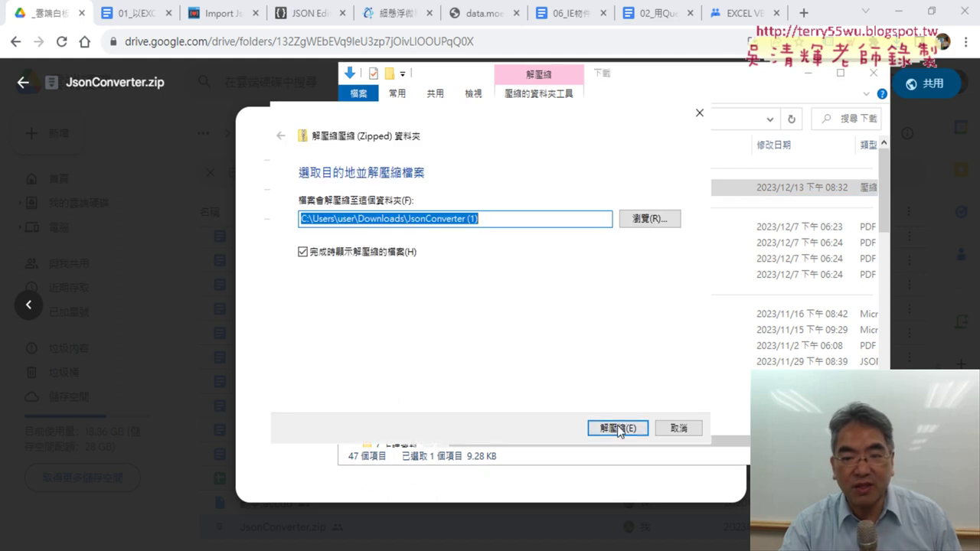
pyautogui.click(617, 428)
pyautogui.click(546, 212)
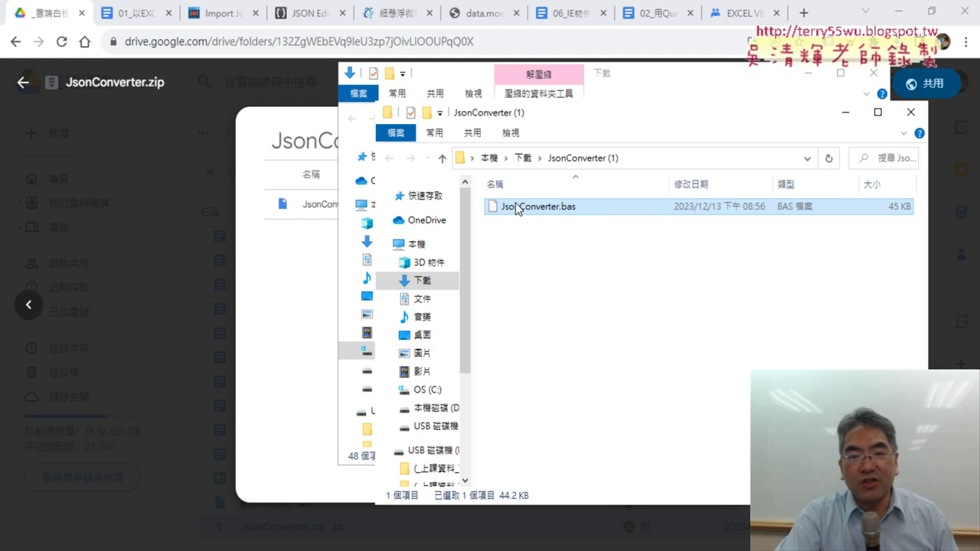
pyautogui.moveTo(570, 214)
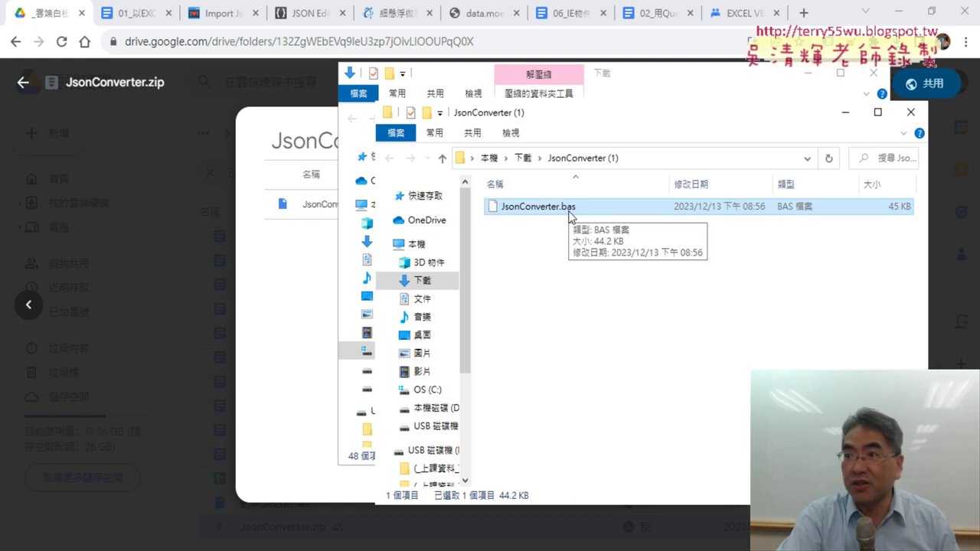
# Reopen the VBA editor for the 活頁簿2 workbook.
pyautogui.hotkey('alt', 'Tab')
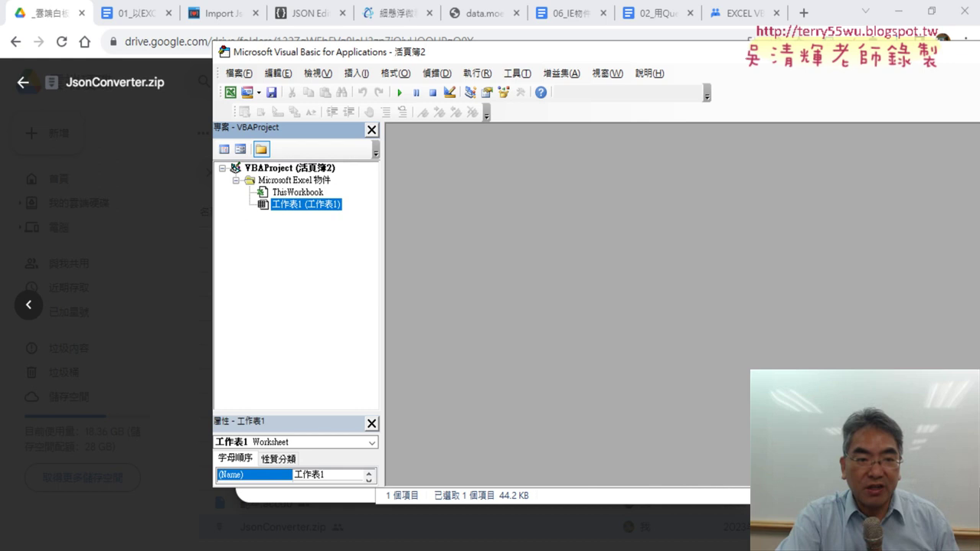
pyautogui.click(900, 12)
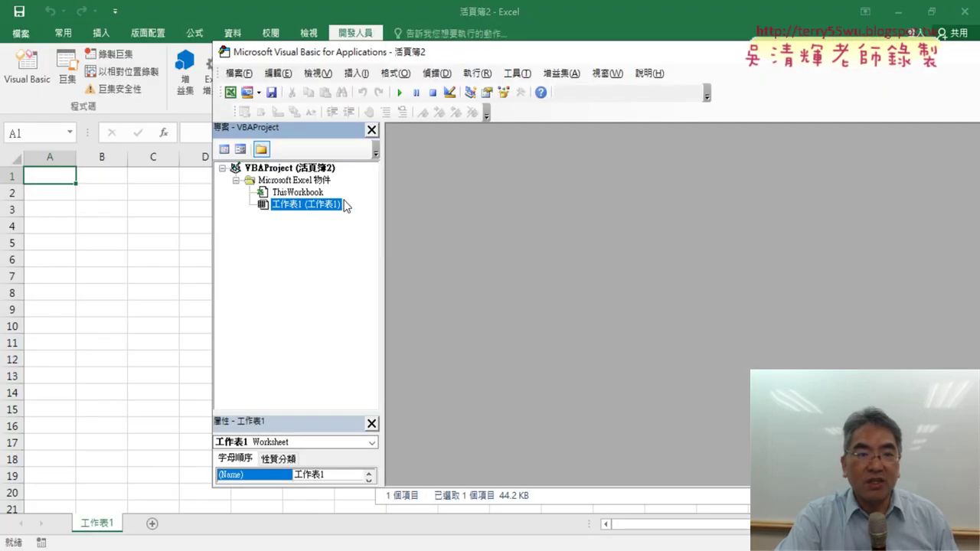
pyautogui.click(948, 68)
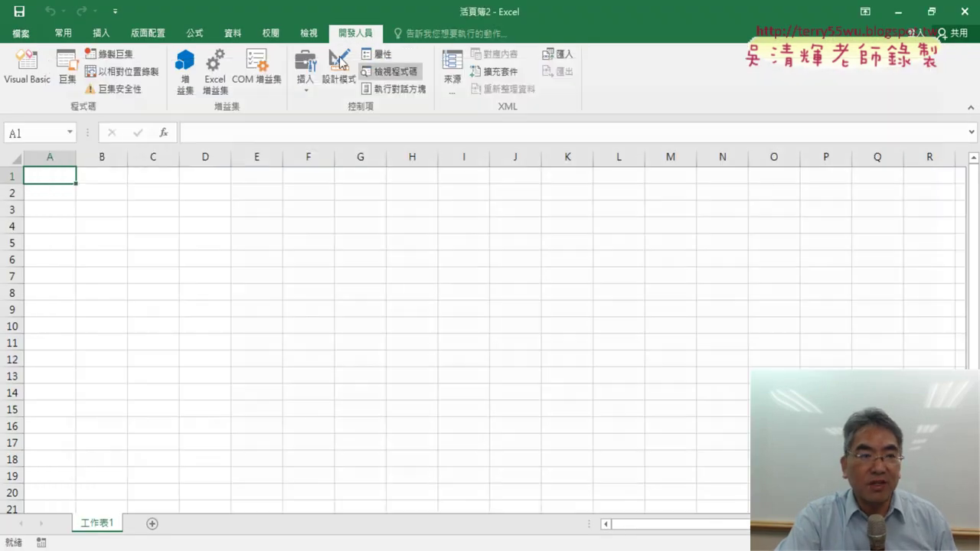
pyautogui.click(11, 72)
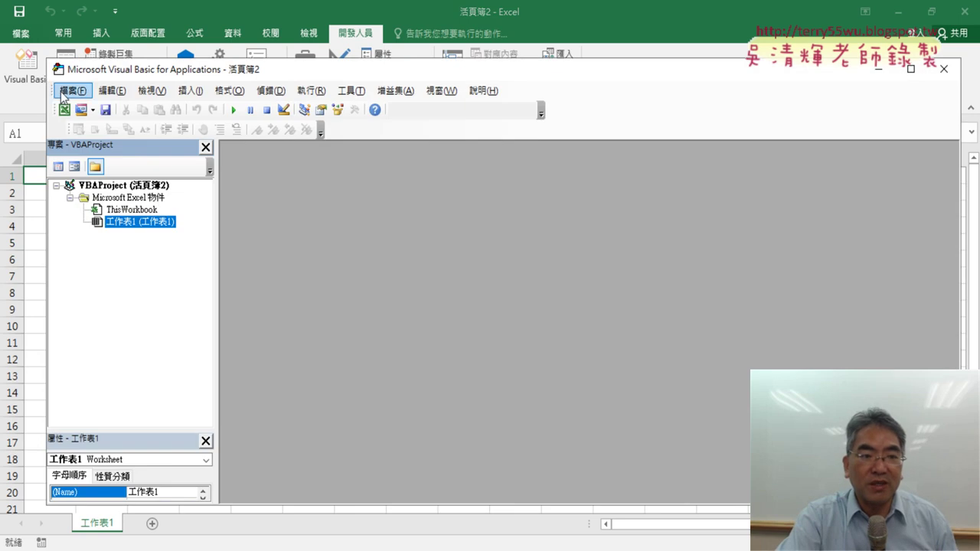
# Import JsonConverter.bas from Downloads\JsonConverter (1) into the project.
pyautogui.rightClick(144, 225)
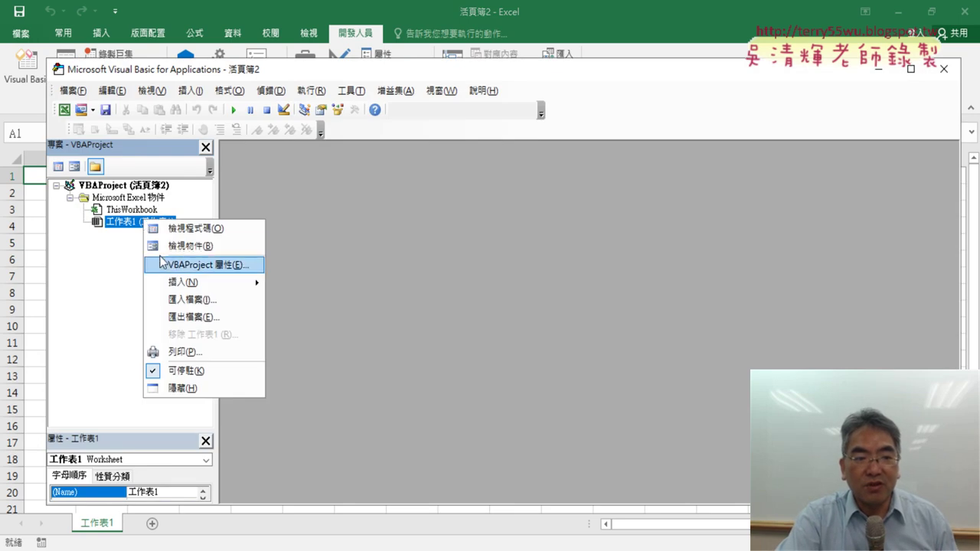
pyautogui.click(199, 304)
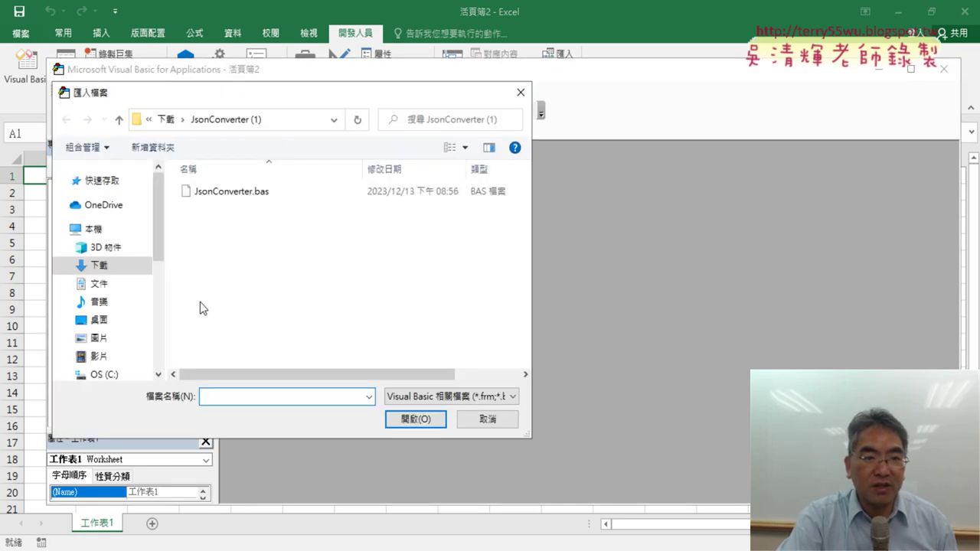
pyautogui.moveTo(297, 99); pyautogui.dragTo(520, 121)
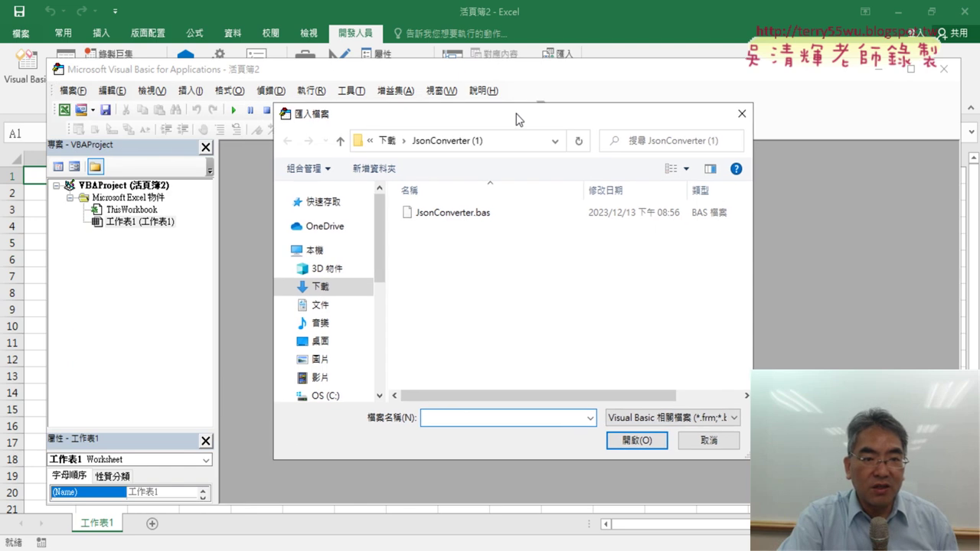
pyautogui.click(317, 289)
pyautogui.doubleClick(452, 234)
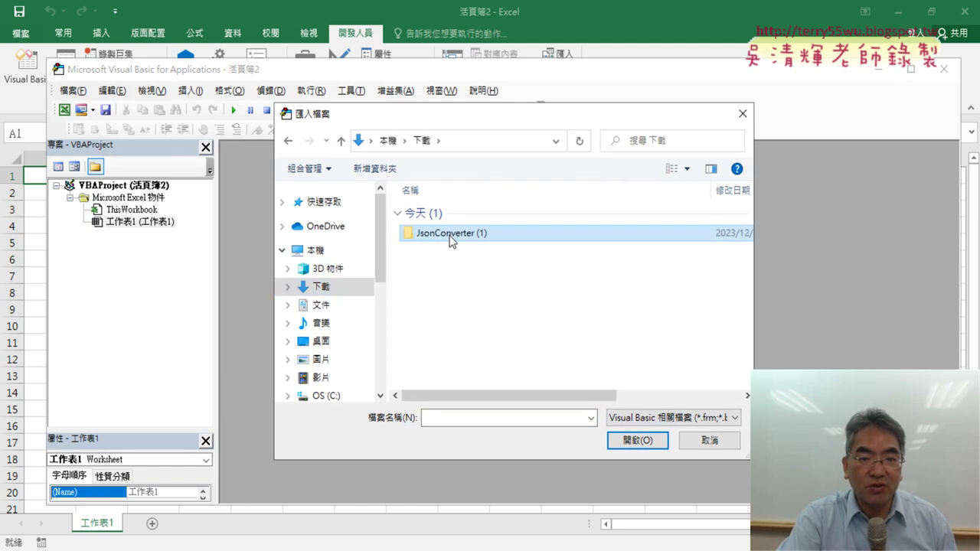
pyautogui.click(459, 214)
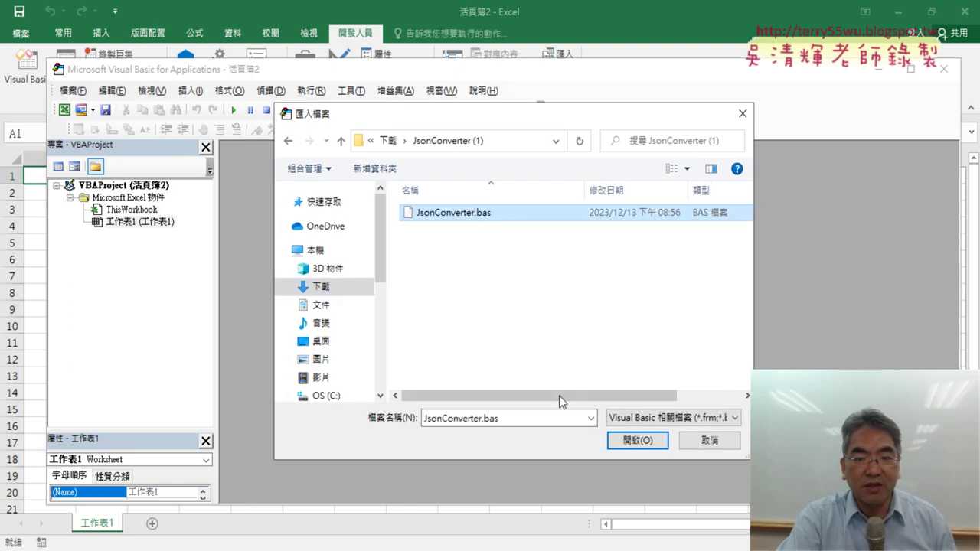
pyautogui.click(637, 440)
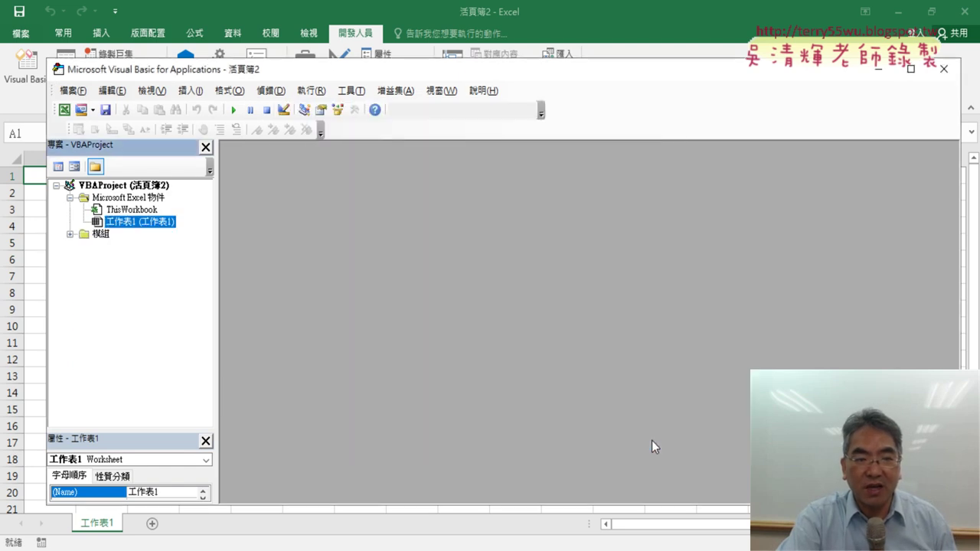
# Open the imported JsonConverter module's code from the Modules folder.
pyautogui.click(71, 235)
pyautogui.click(132, 247)
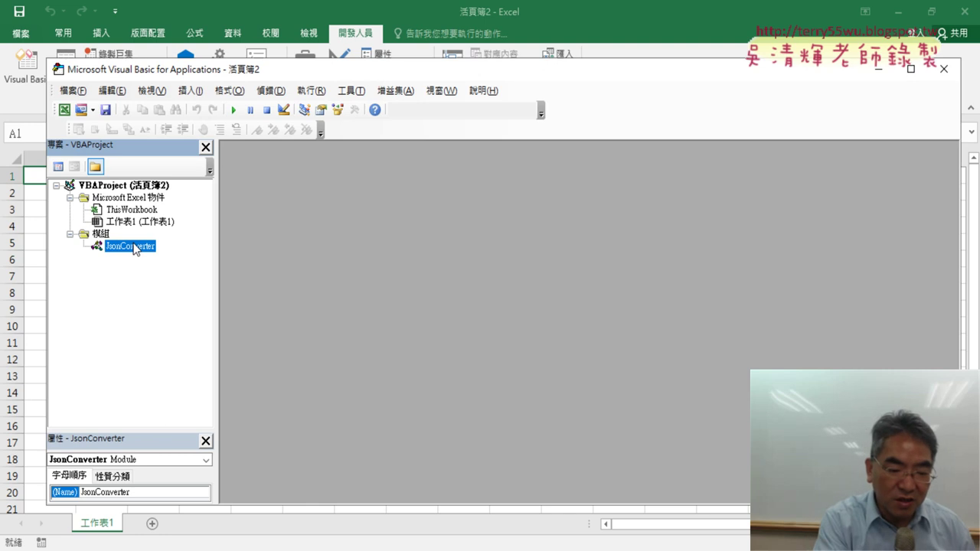
pyautogui.doubleClick(134, 246)
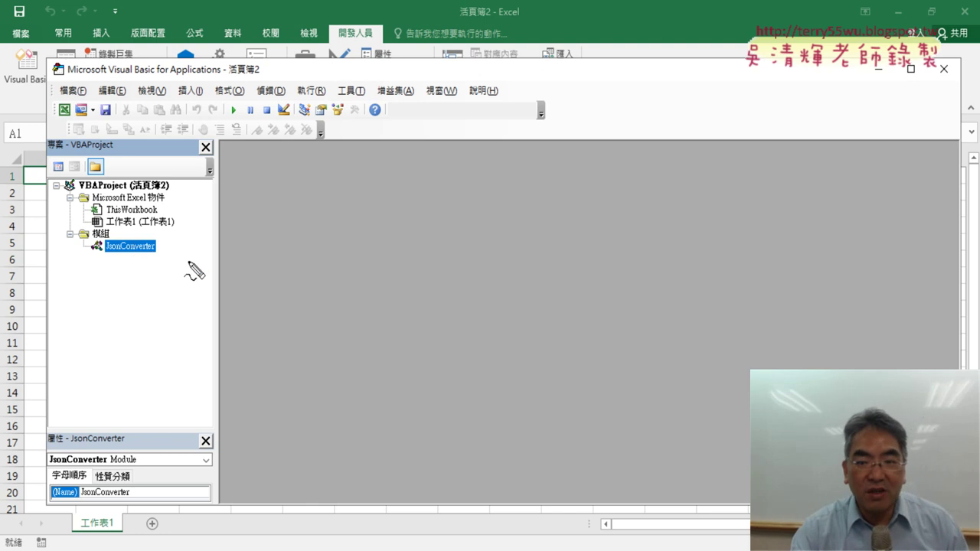
pyautogui.moveTo(162, 262)
pyautogui.mouseDown()
pyautogui.moveTo(82, 255)
pyautogui.moveTo(161, 264)
pyautogui.mouseUp()
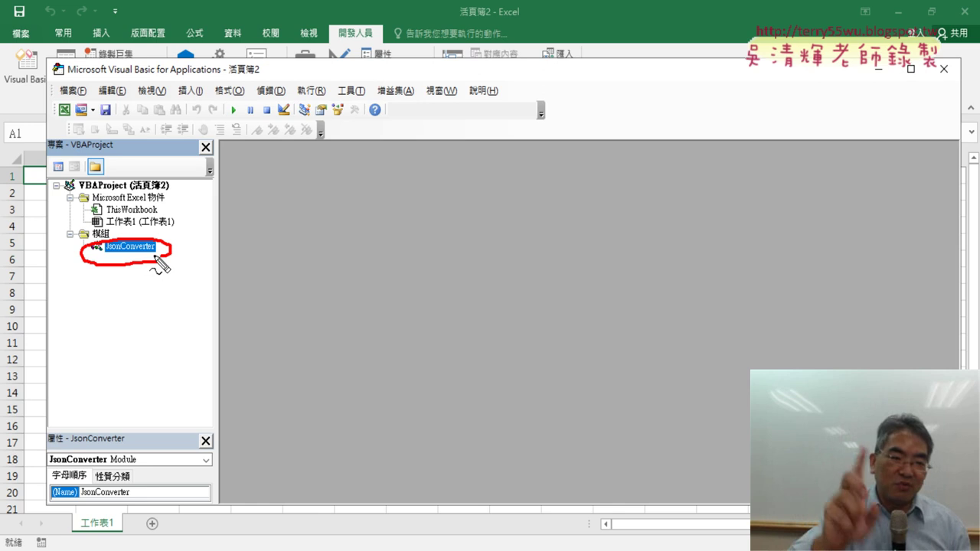
pyautogui.press('Escape')
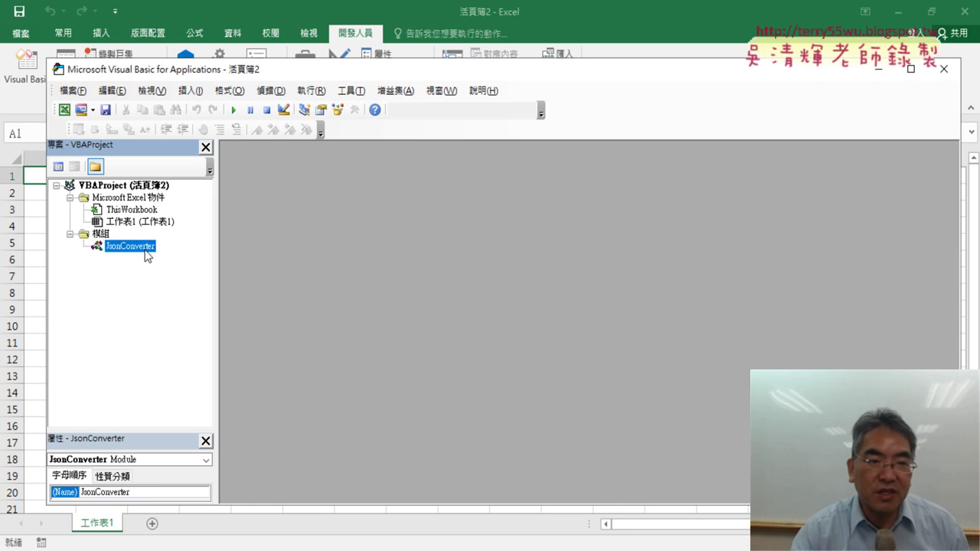
pyautogui.click(362, 94)
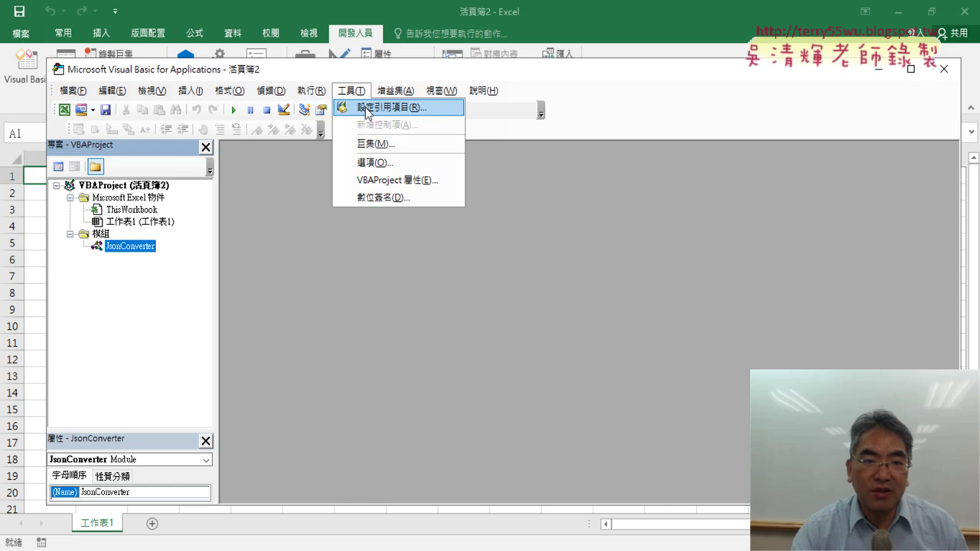
# Tick Microsoft Scripting Runtime in the References library list.
pyautogui.click(364, 106)
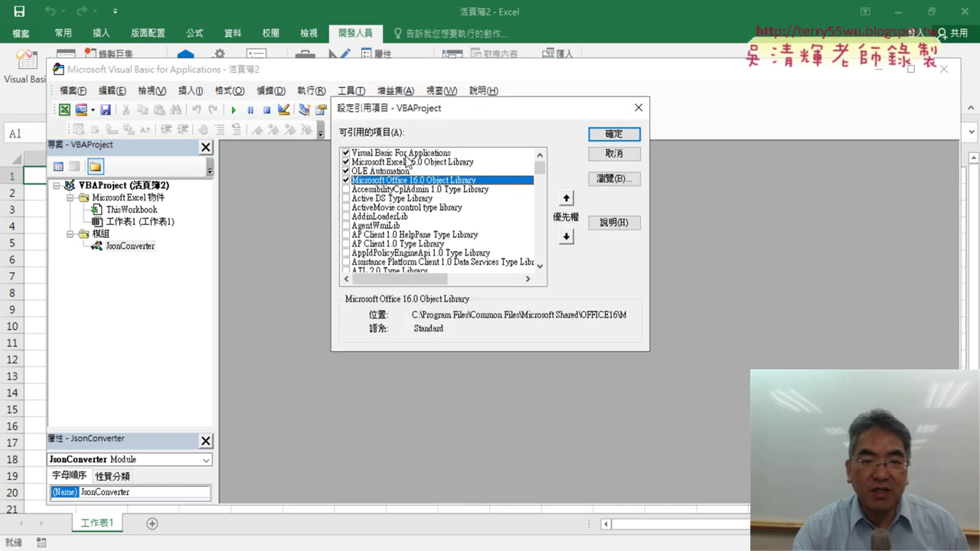
pyautogui.scroll(-5, 541, 241)
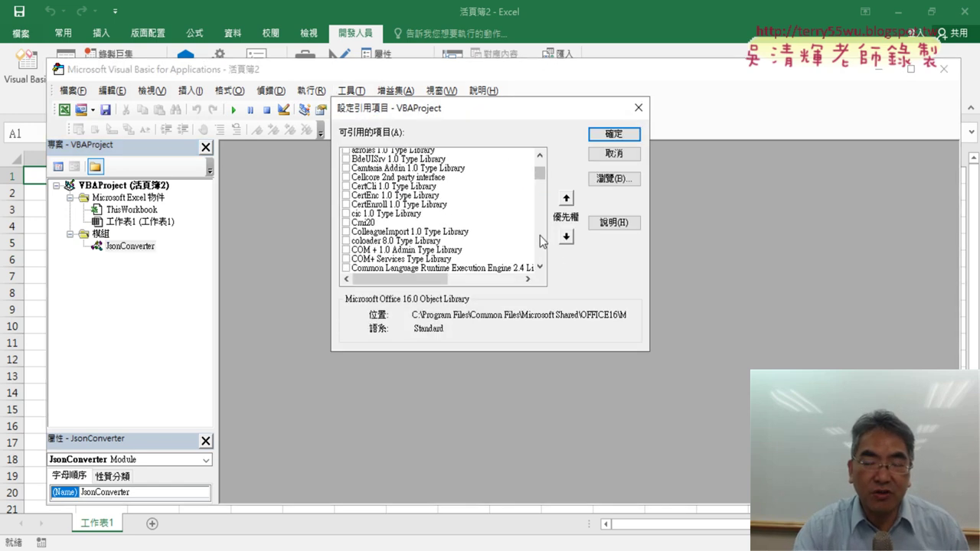
pyautogui.scroll(-5, 540, 241)
pyautogui.scroll(-5, 541, 241)
pyautogui.scroll(-5, 540, 241)
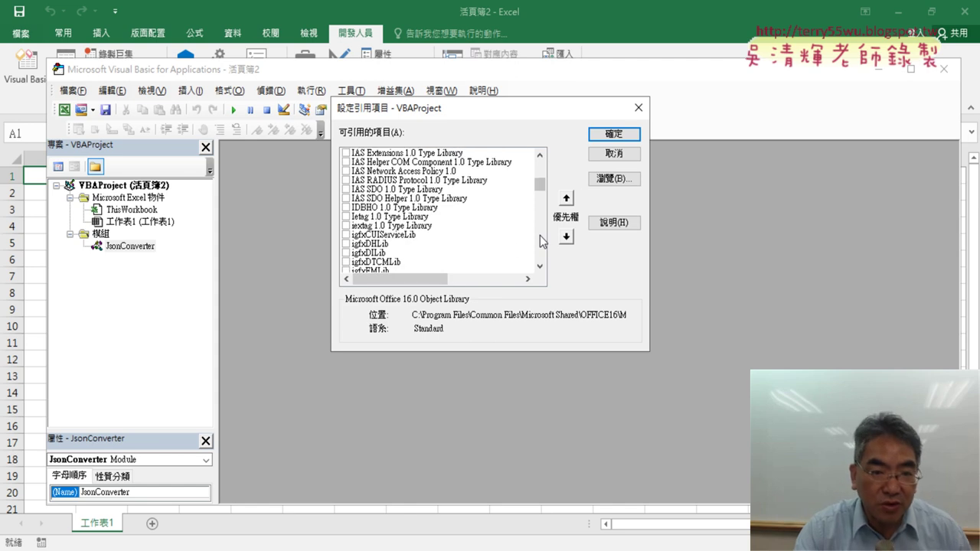
pyautogui.scroll(-4, 540, 241)
pyautogui.scroll(-5, 540, 243)
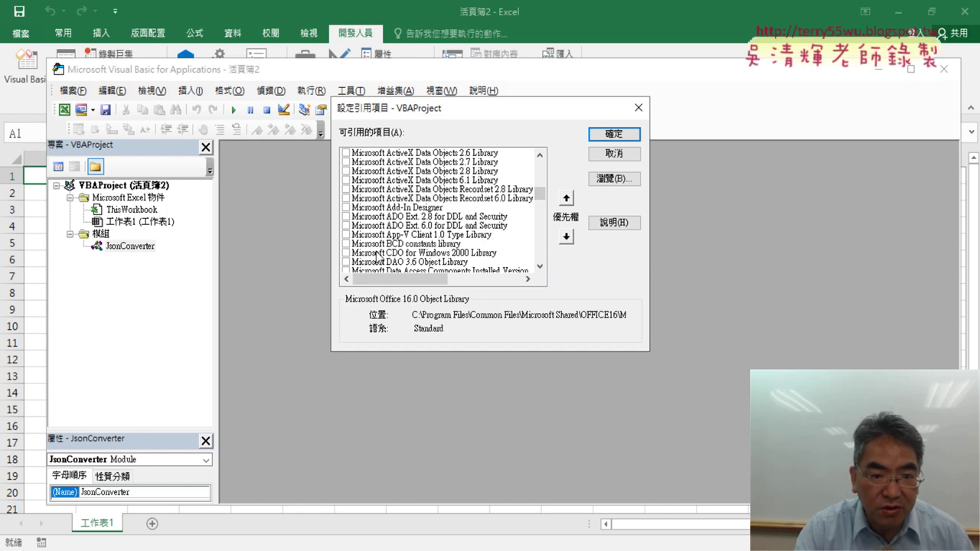
pyautogui.scroll(-4, 541, 249)
pyautogui.scroll(-4, 541, 249)
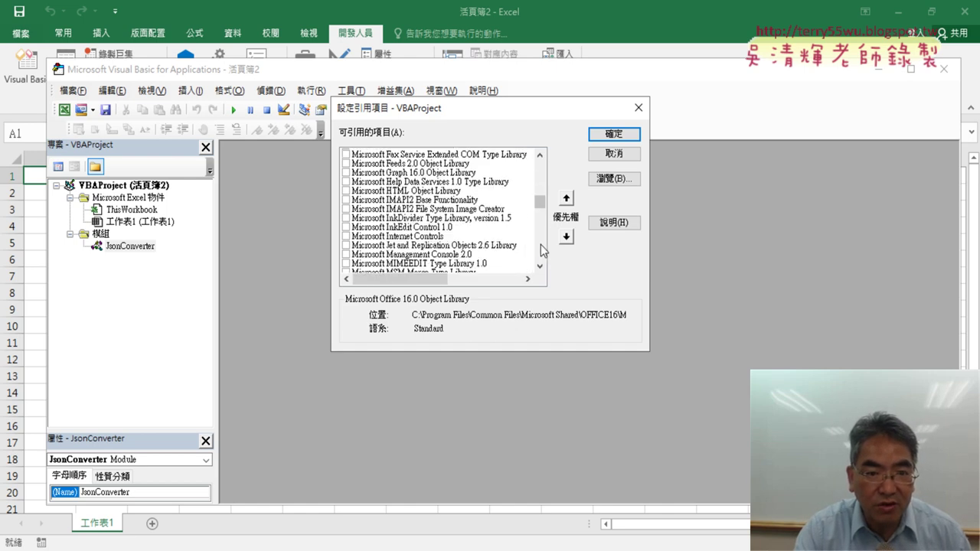
pyautogui.scroll(-3, 541, 249)
pyautogui.scroll(-4, 539, 250)
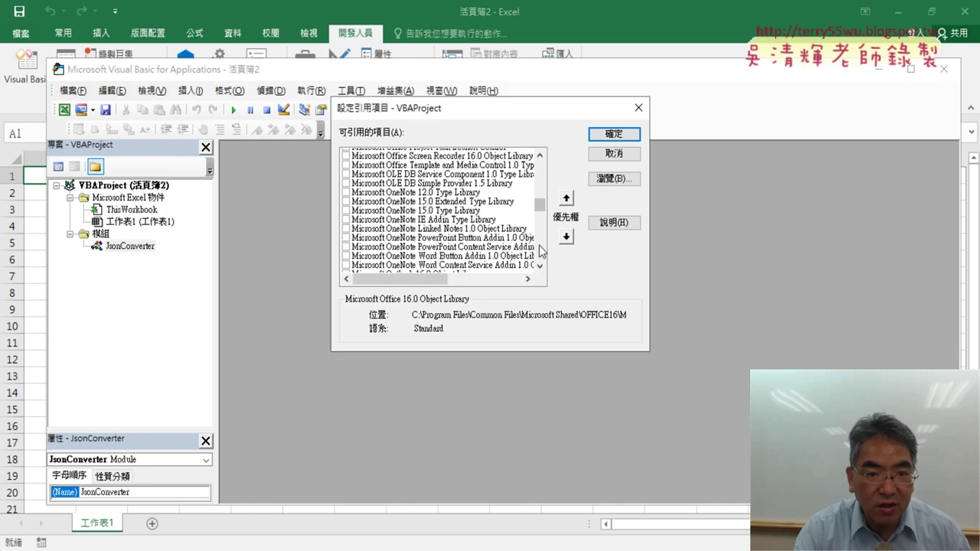
pyautogui.scroll(-3, 540, 250)
pyautogui.scroll(-2, 541, 250)
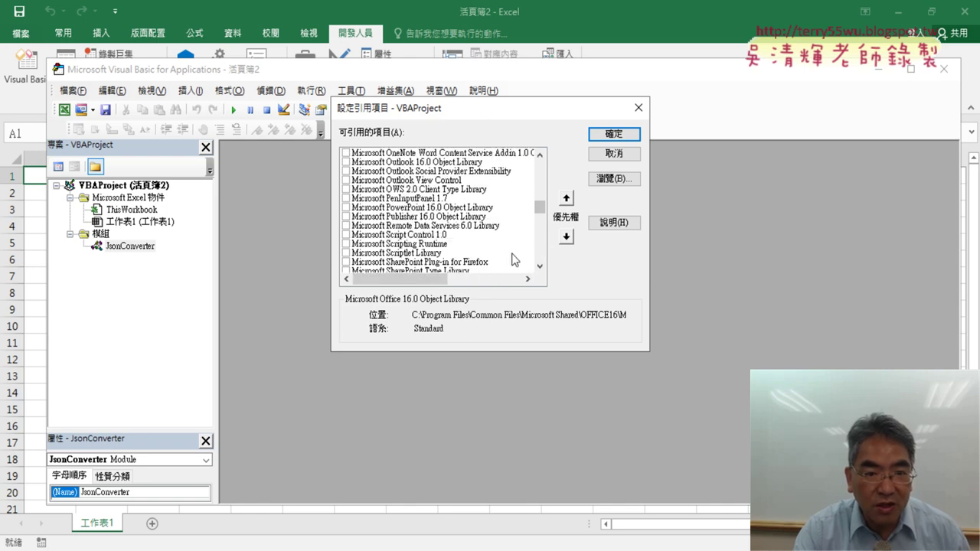
pyautogui.click(417, 244)
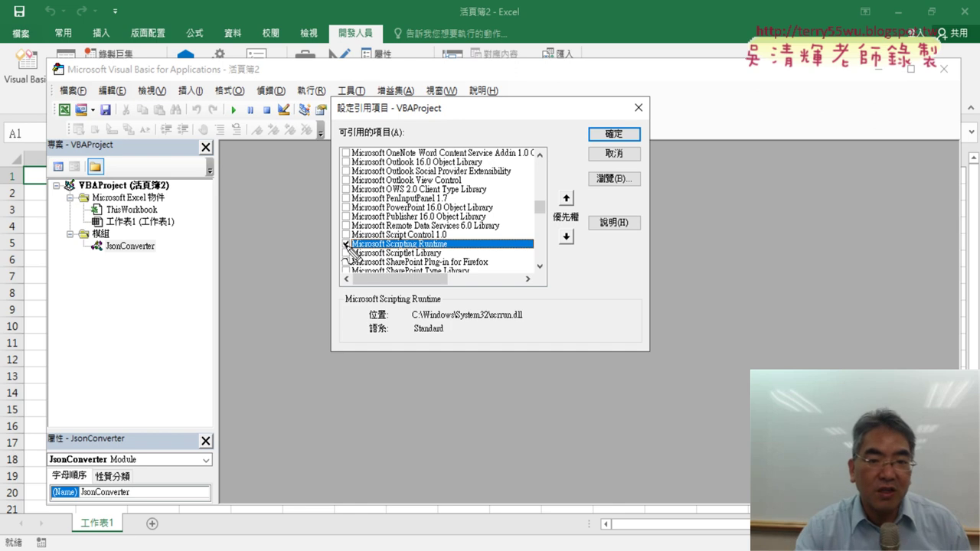
# Annotate the JsonConverter module and Scripting Runtime reference on screen, then confirm with 確定.
pyautogui.moveTo(448, 252)
pyautogui.mouseDown()
pyautogui.moveTo(345, 254)
pyautogui.moveTo(418, 226)
pyautogui.moveTo(444, 253)
pyautogui.mouseUp()
pyautogui.moveTo(157, 249)
pyautogui.mouseDown()
pyautogui.moveTo(72, 246)
pyautogui.moveTo(157, 252)
pyautogui.mouseUp()
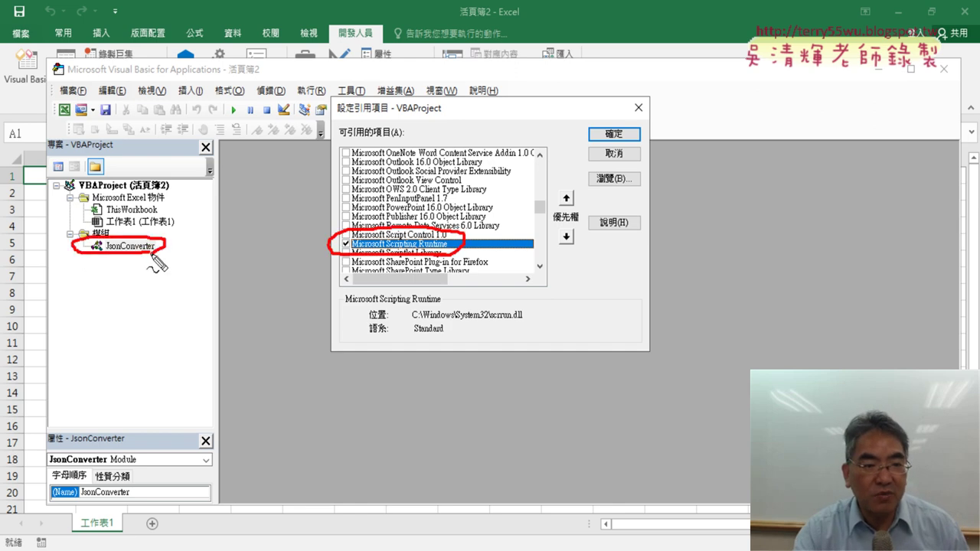
pyautogui.moveTo(210, 216); pyautogui.dragTo(187, 269)
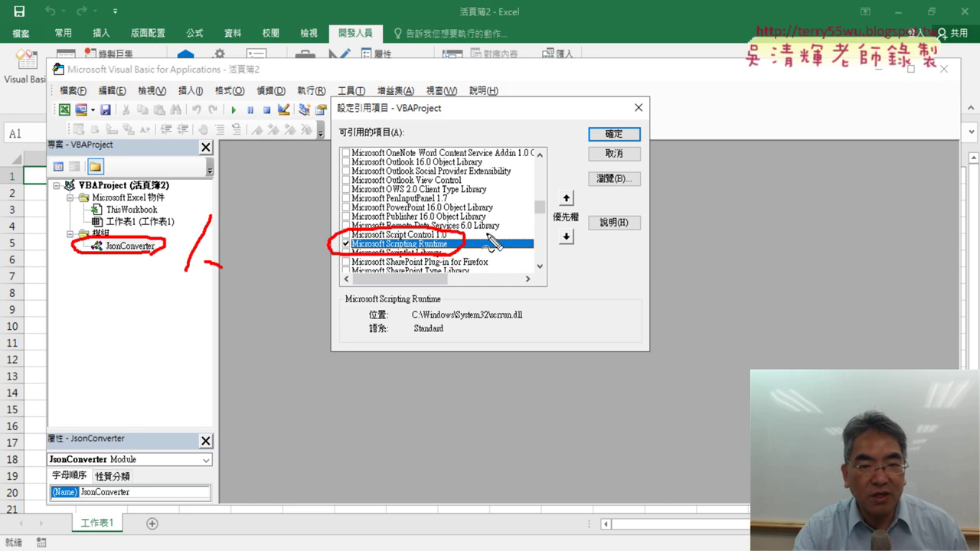
pyautogui.moveTo(488, 237); pyautogui.dragTo(527, 262)
pyautogui.moveTo(640, 140); pyautogui.dragTo(604, 126)
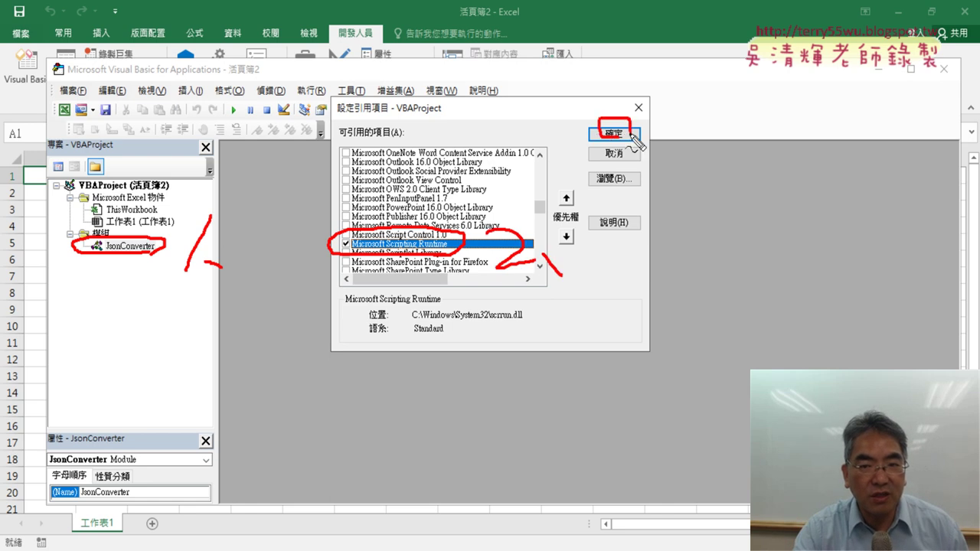
pyautogui.press('Escape')
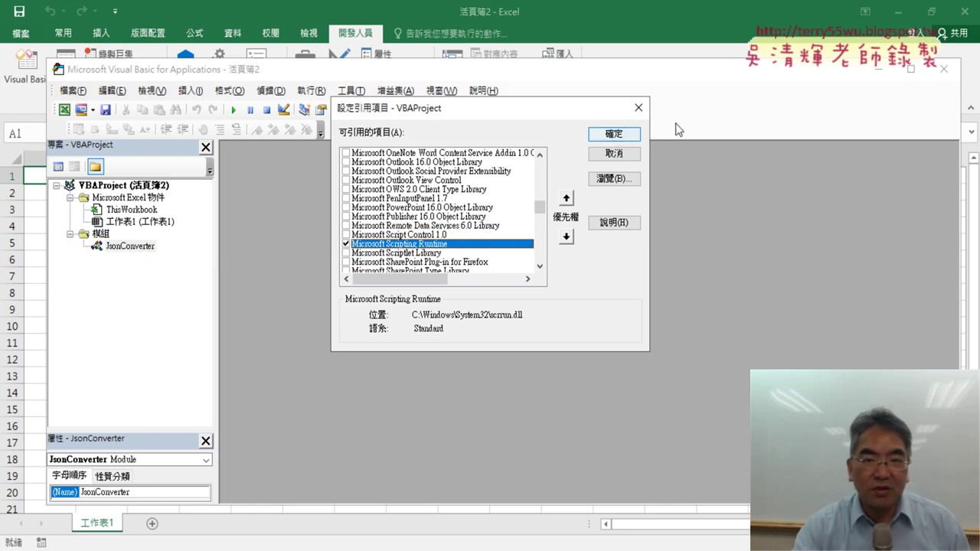
pyautogui.click(613, 136)
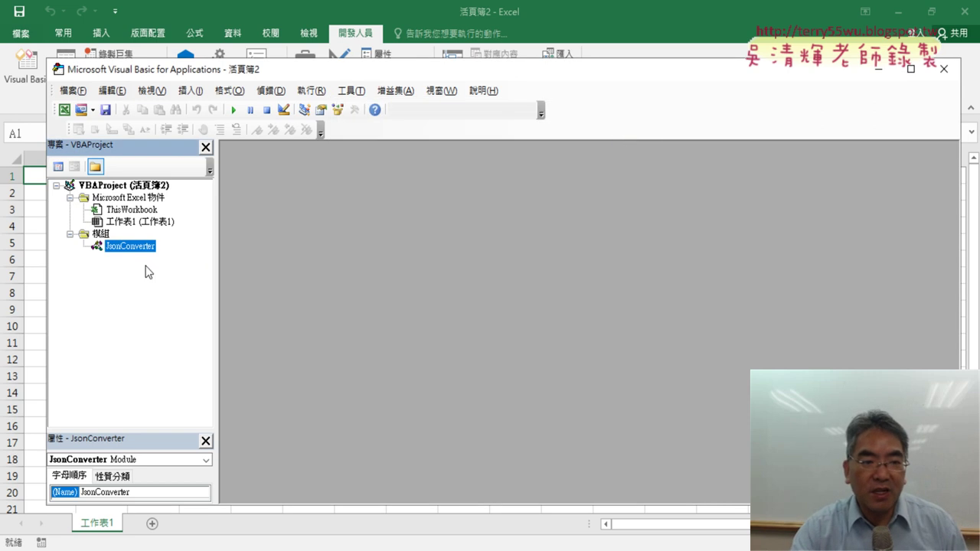
# Insert a blank Module1 alongside JsonConverter and narrow the project pane.
pyautogui.rightClick(122, 267)
pyautogui.moveTo(161, 325)
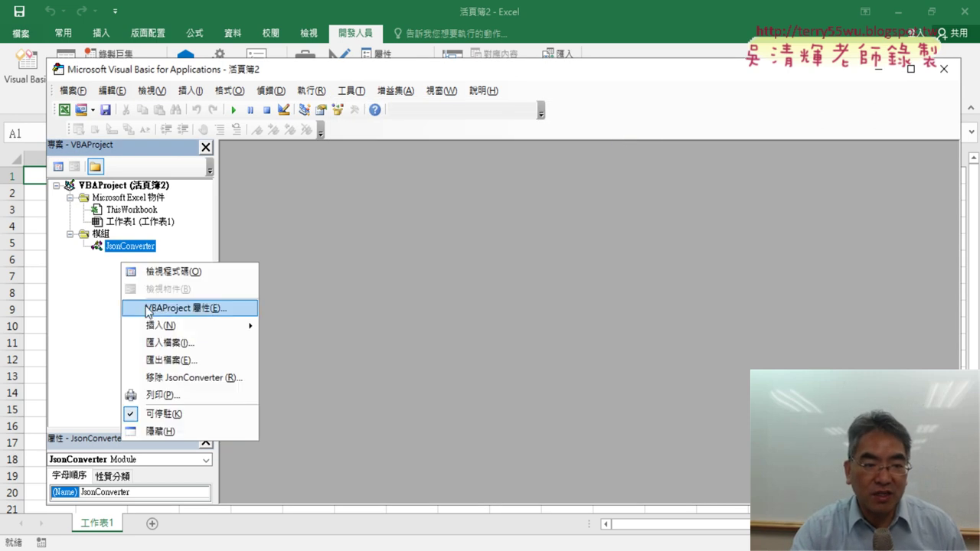
pyautogui.click(293, 343)
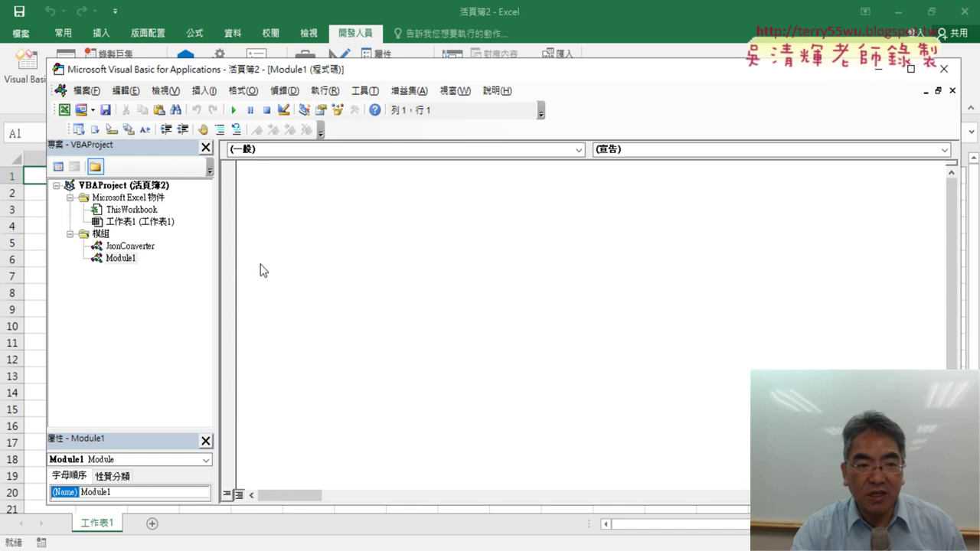
pyautogui.moveTo(222, 267); pyautogui.dragTo(160, 263)
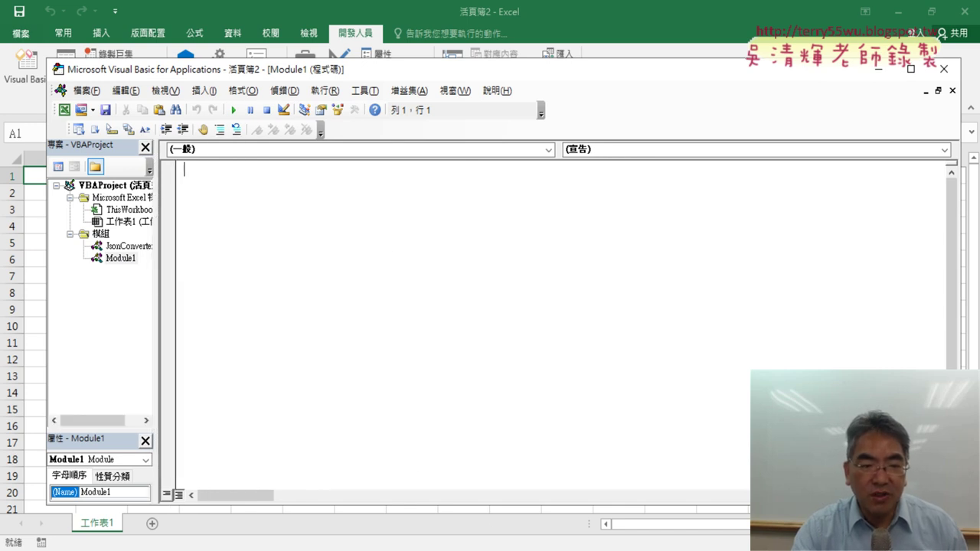
pyautogui.moveTo(490, 306)
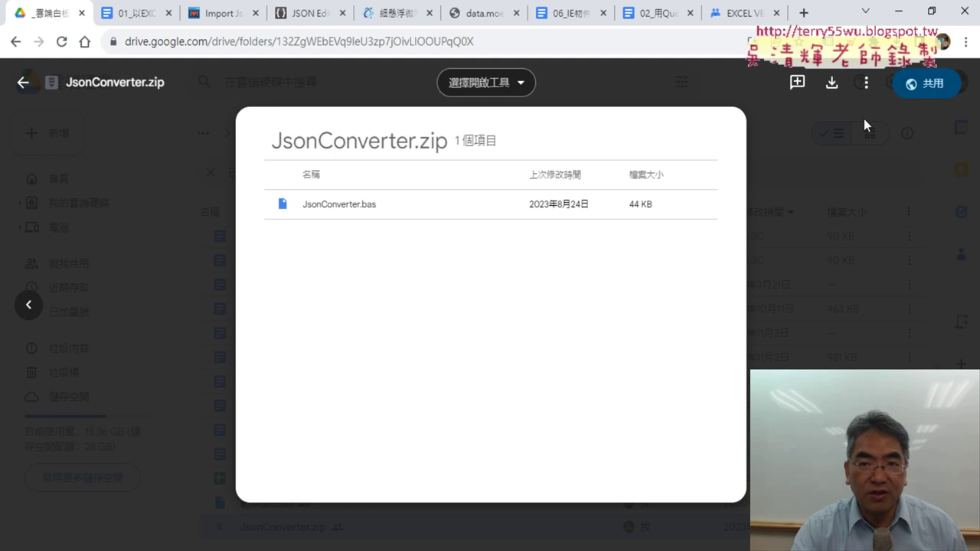
# Close the JsonConverter.zip preview and scroll the tutorial document down to the exceljson_records code.
pyautogui.press('Escape')
pyautogui.click(132, 13)
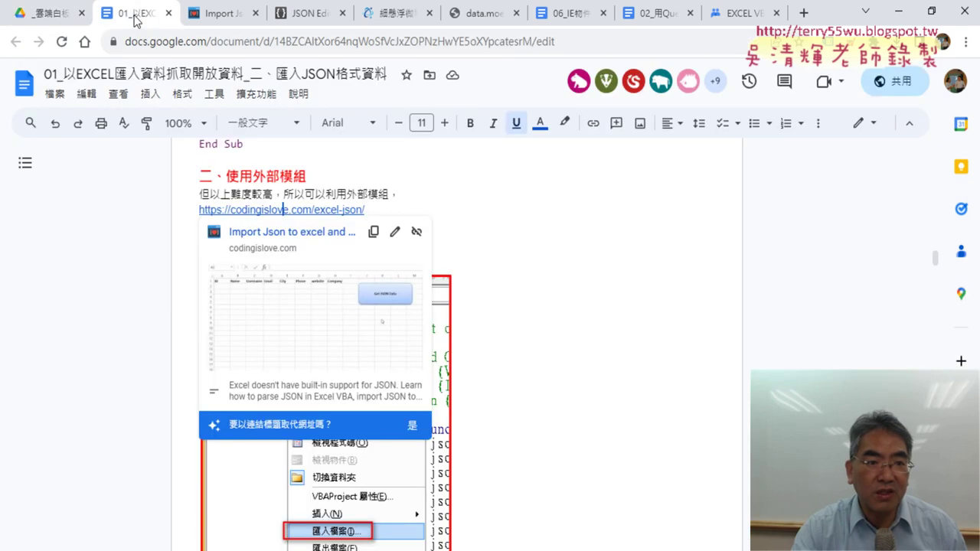
pyautogui.scroll(-1, 604, 306)
pyautogui.scroll(-8, 611, 293)
pyautogui.scroll(-5, 612, 294)
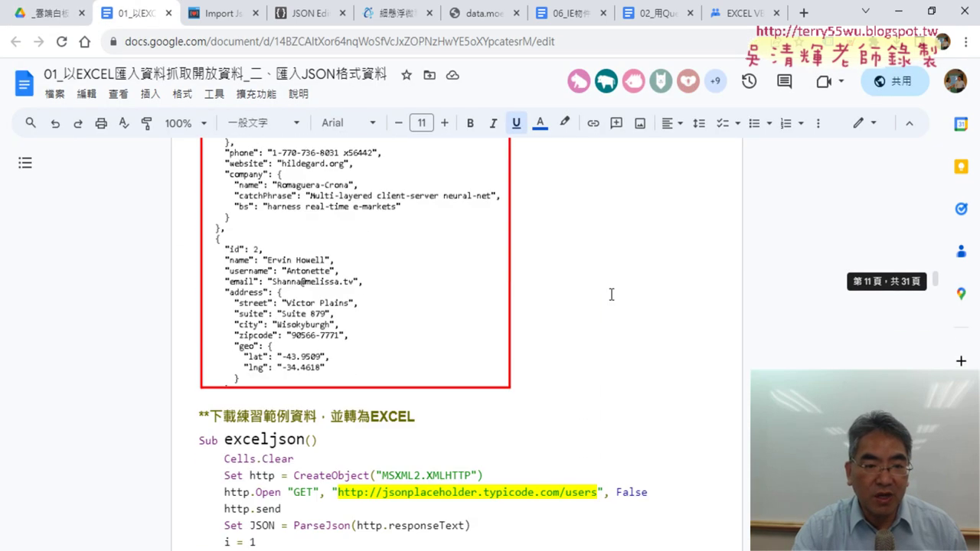
pyautogui.scroll(-5, 612, 294)
pyautogui.scroll(-4, 612, 294)
pyautogui.scroll(-3, 612, 294)
pyautogui.scroll(-1, 612, 294)
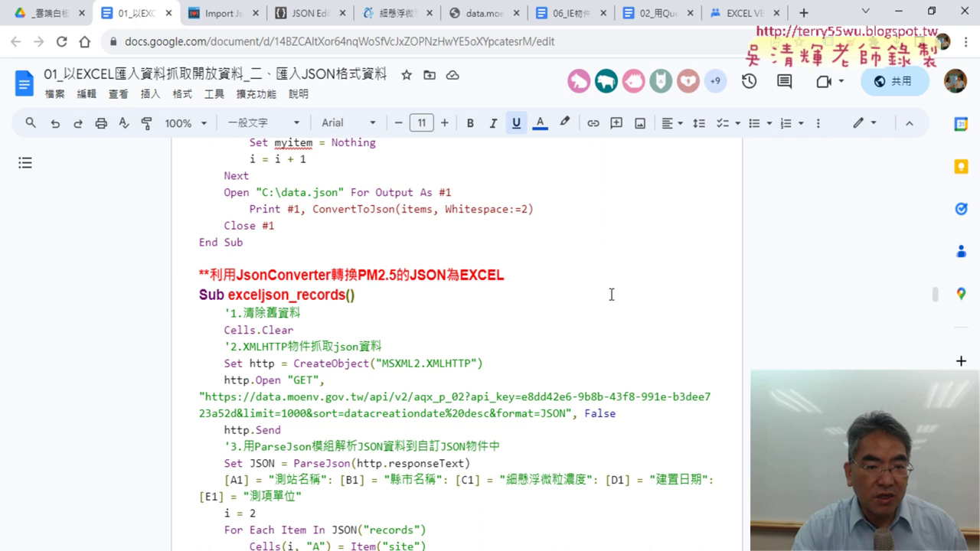
pyautogui.scroll(-1, 612, 294)
pyautogui.scroll(-1, 612, 294)
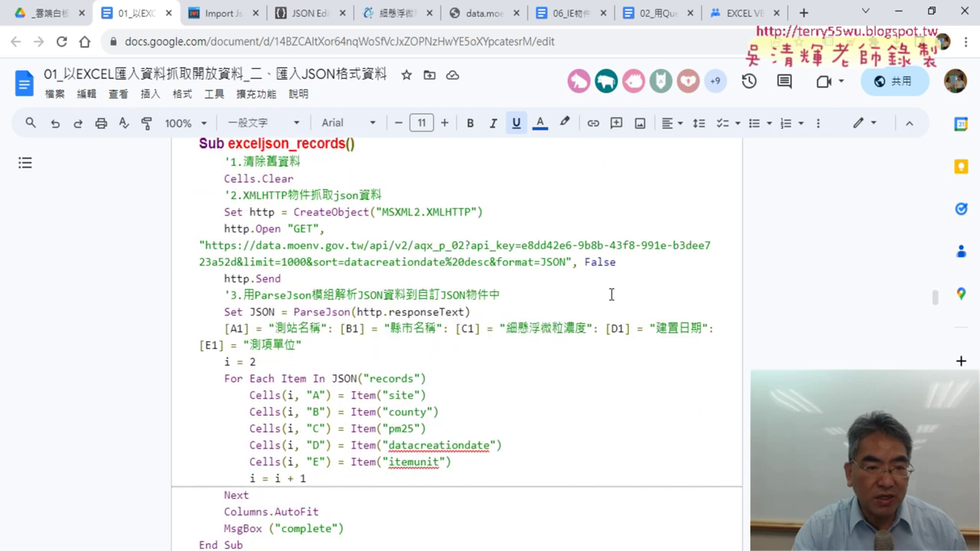
pyautogui.moveTo(228, 146); pyautogui.dragTo(334, 249)
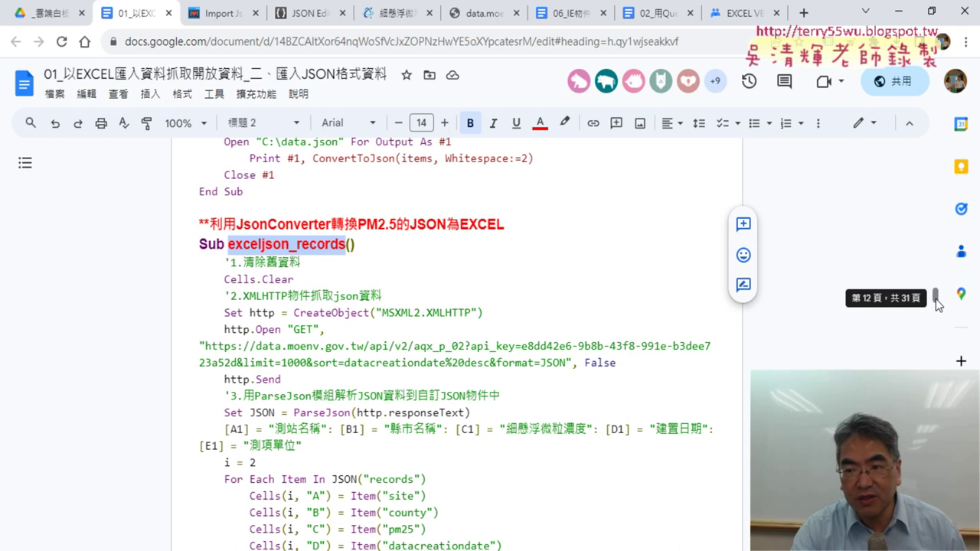
pyautogui.scroll(-1, 646, 346)
# Select the entire exceljson_records macro from Sub through End Sub, then return to the VBA editor.
pyautogui.click(197, 168)
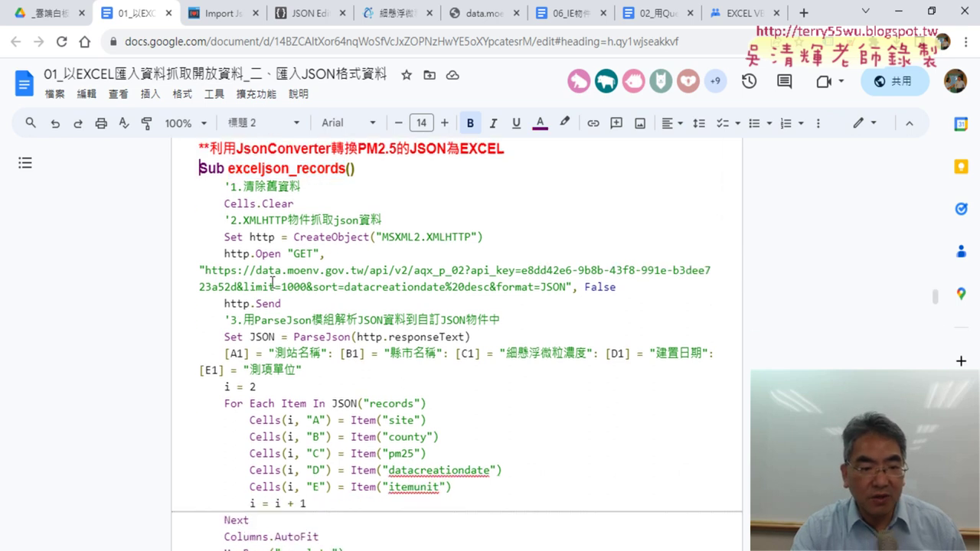
pyautogui.scroll(-2, 272, 284)
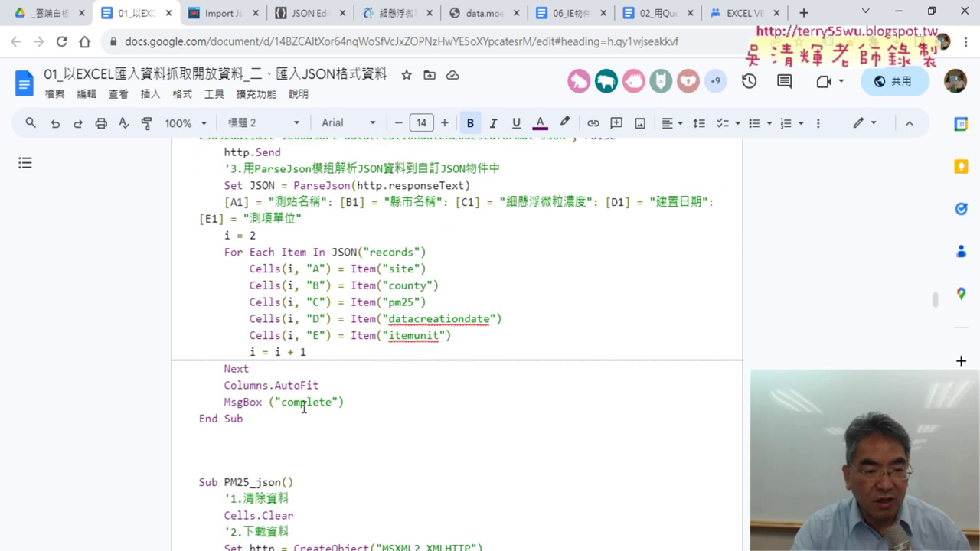
pyautogui.keyDown('shift'); pyautogui.click(258, 424); pyautogui.keyUp('shift')
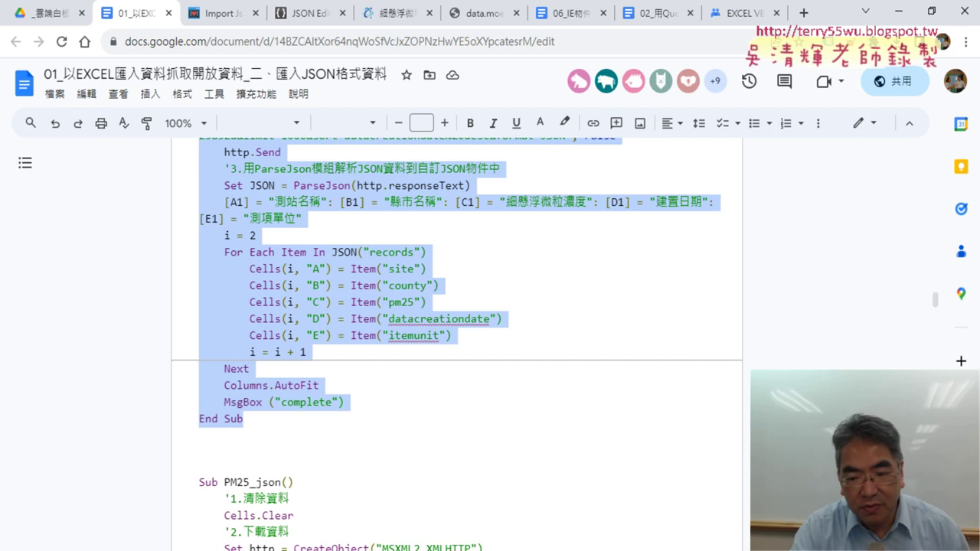
pyautogui.hotkey('alt', 'Tab')
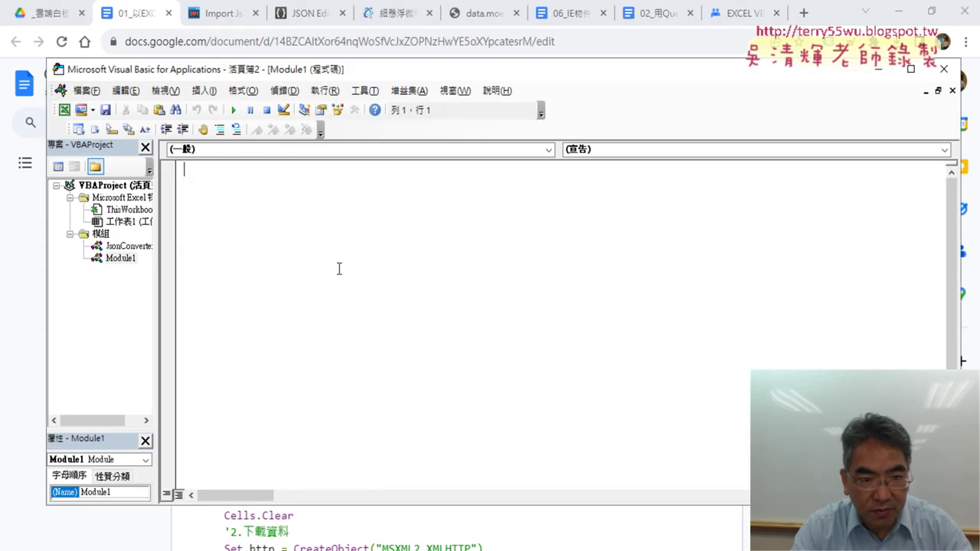
# Paste the exceljson_records macro into Module1 and move the editor aside to reveal the worksheet.
pyautogui.hotkey('ctrl', 'v')
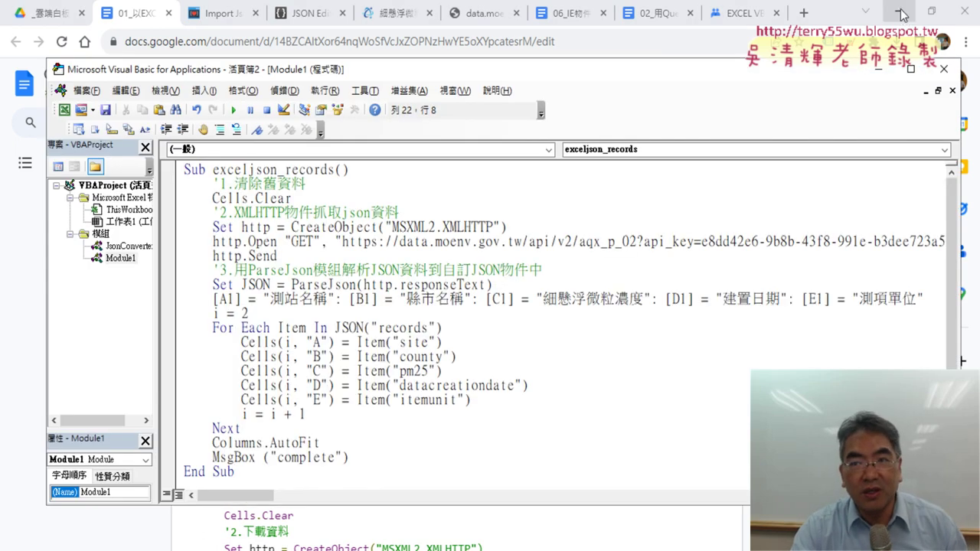
pyautogui.click(897, 12)
pyautogui.moveTo(307, 69); pyautogui.dragTo(490, 51)
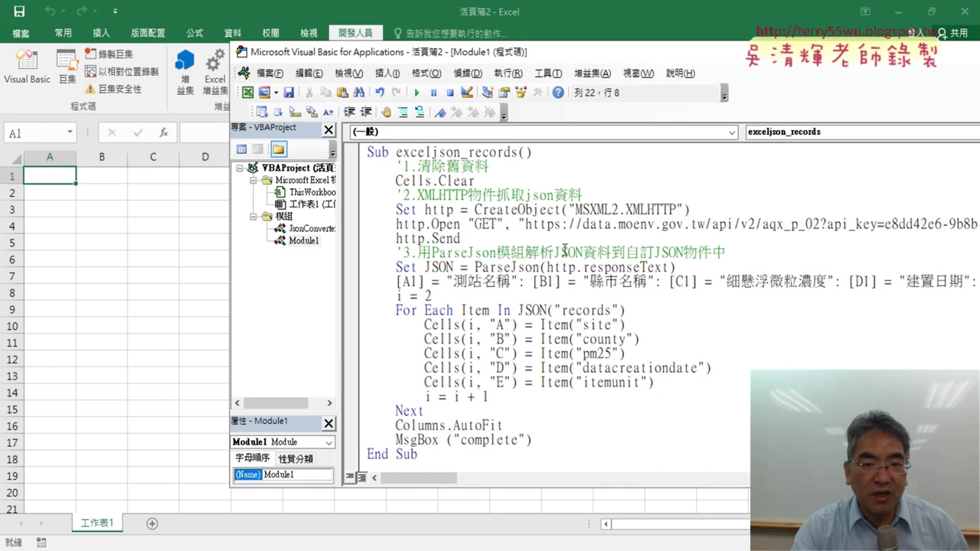
# Run exceljson_records, dismiss the completion message, then select the JsonConverter module in the project pane.
pyautogui.click(416, 92)
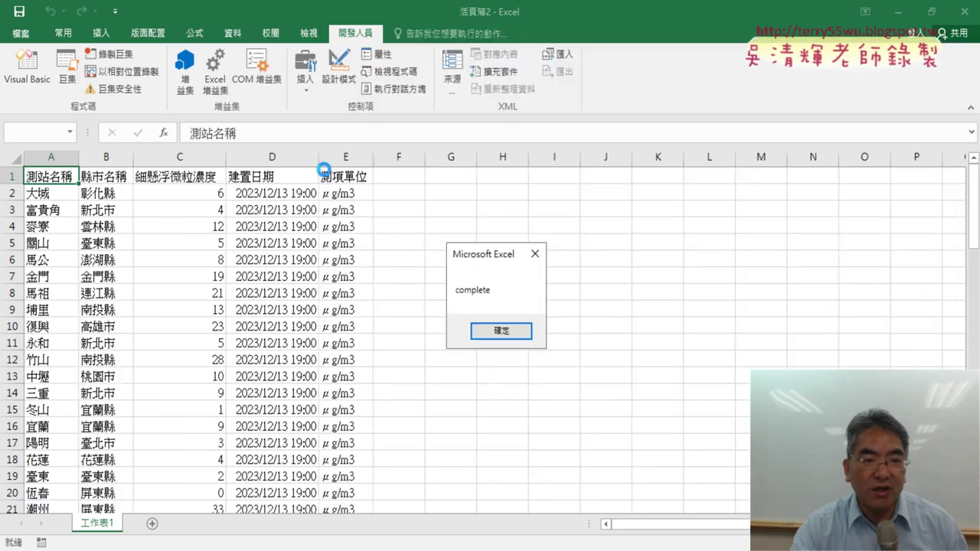
pyautogui.click(514, 332)
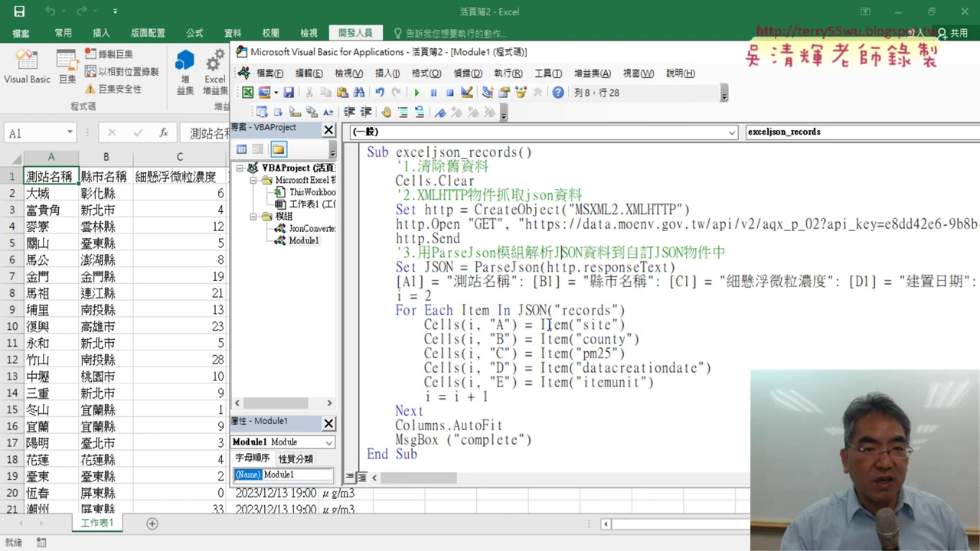
pyautogui.moveTo(338, 244); pyautogui.dragTo(365, 243)
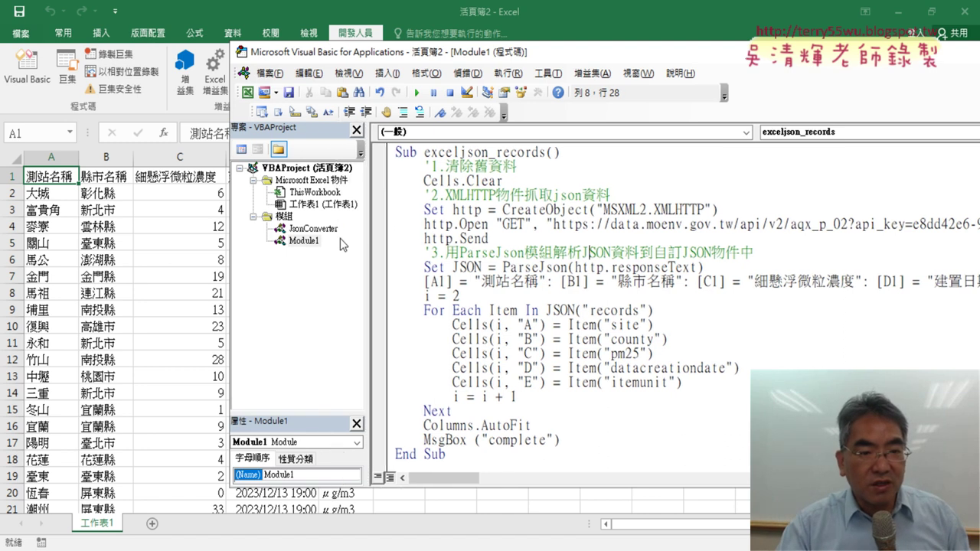
pyautogui.click(330, 229)
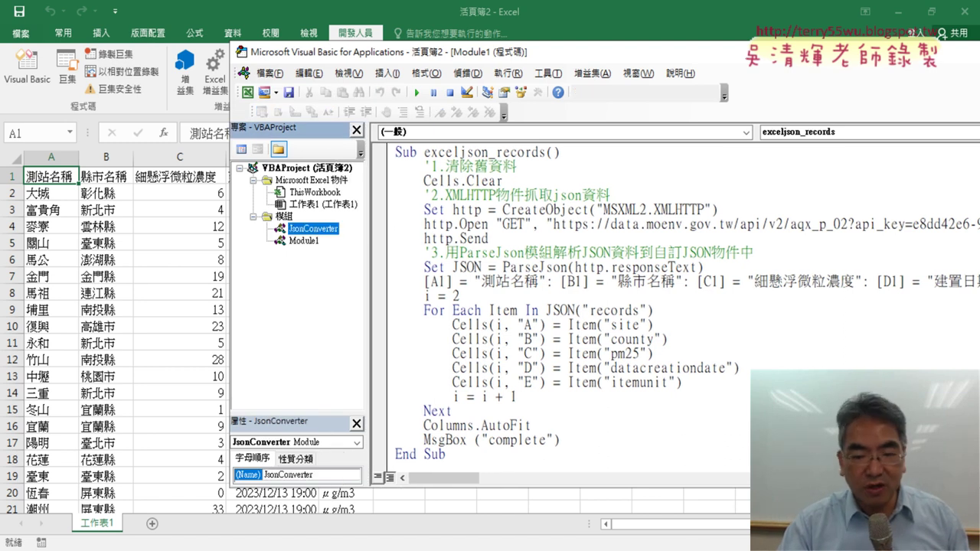